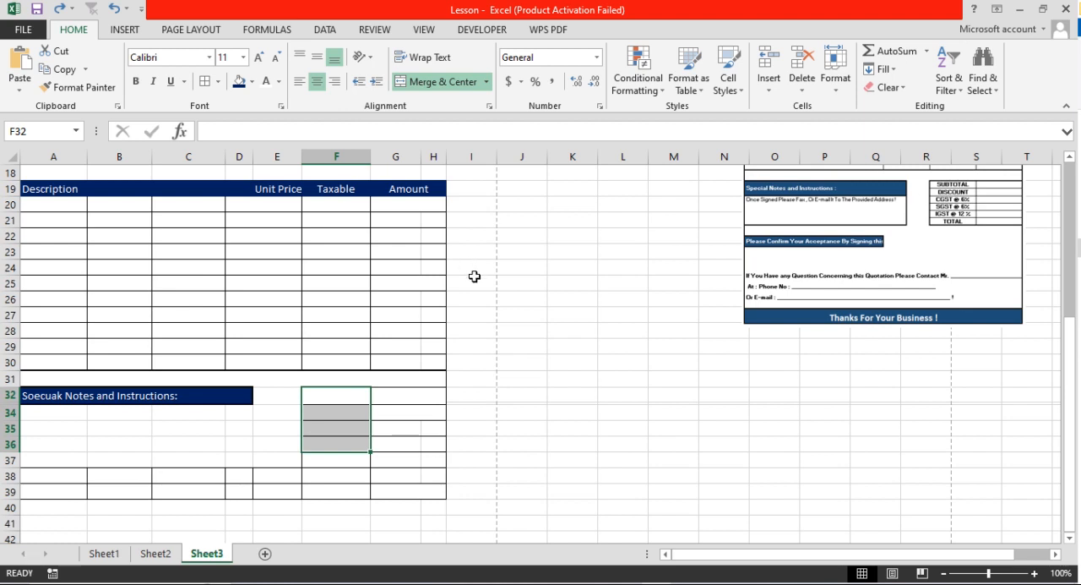
Enter the labels SUBTOTAL in cell F32 and DISCOUNT in cell F34
left_click(328, 392)
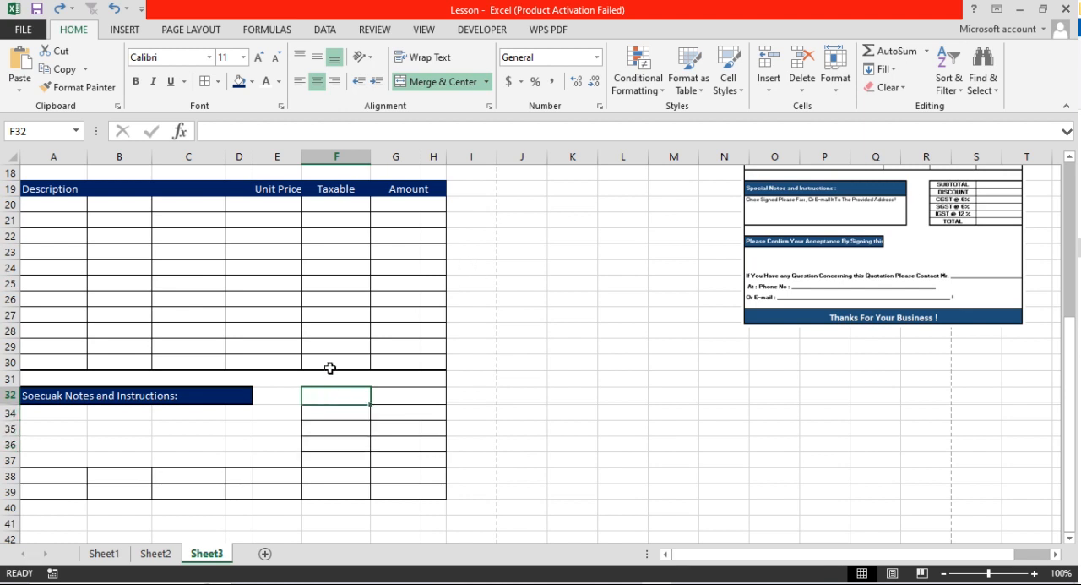
type("SUBTO")
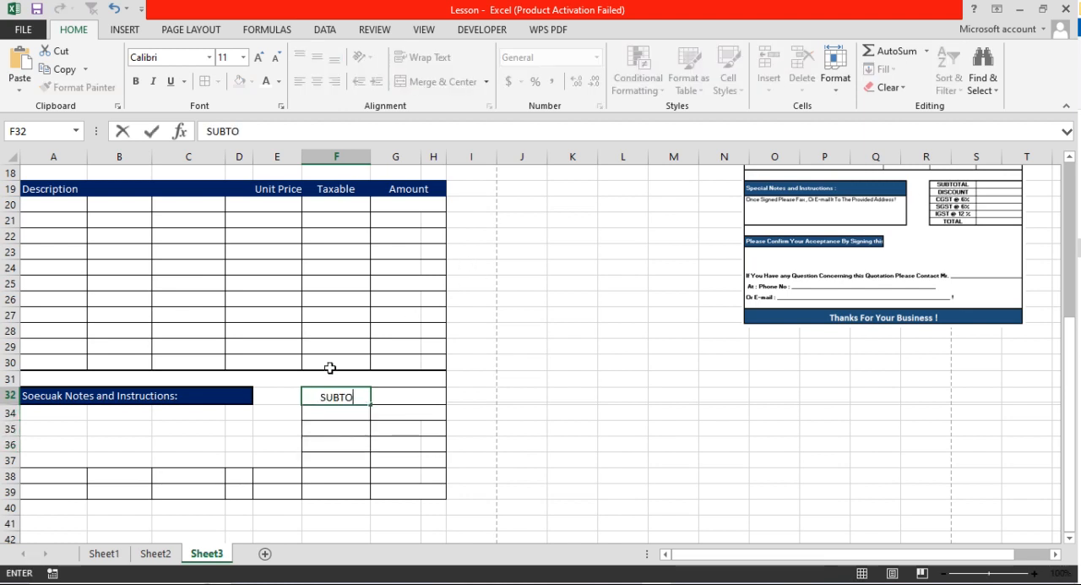
type("TAL")
key("Return")
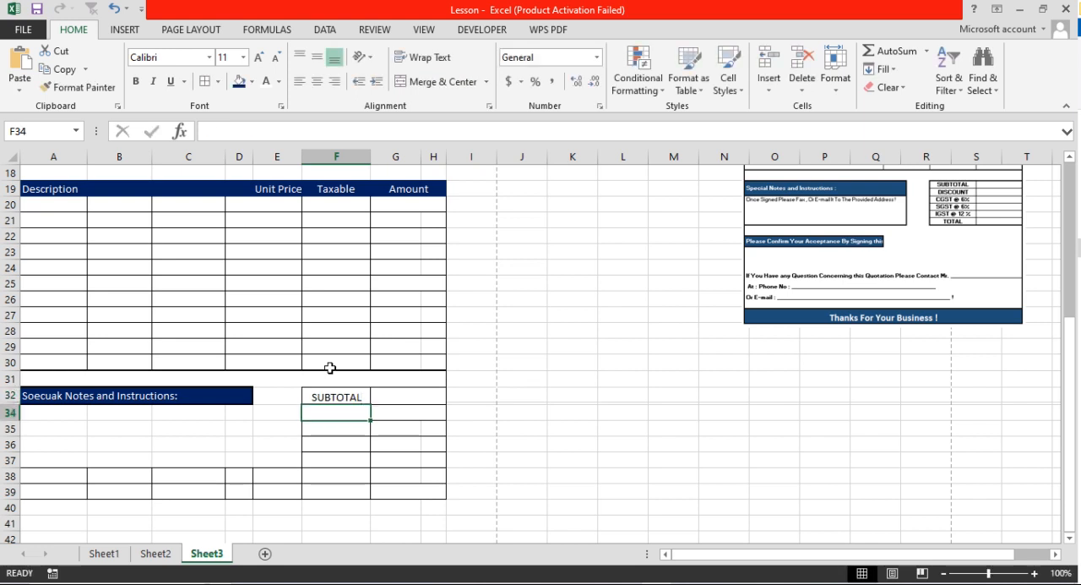
type("DISCOUNT")
key("Return")
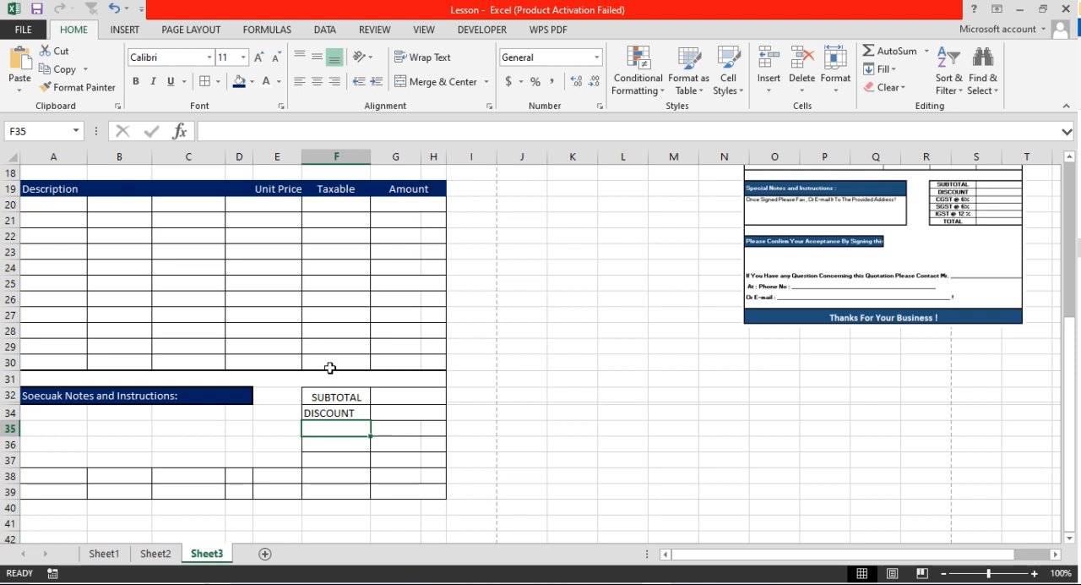
Enter the tax labels CGST @ 6% in cell F35 and SGST @ 6% in cell F36
type("CG")
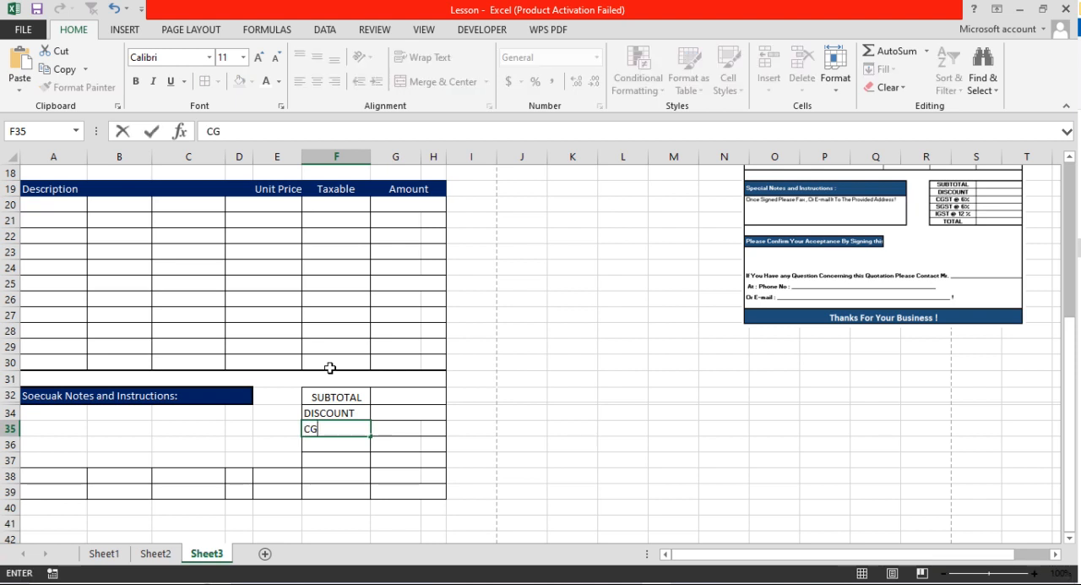
type("ST @")
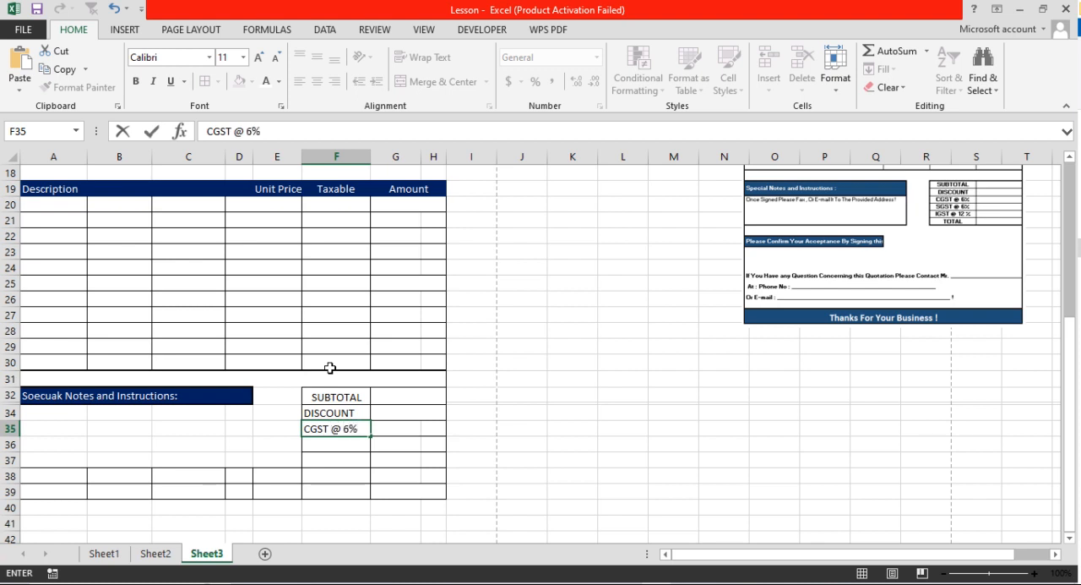
type(" 6%")
key("Return")
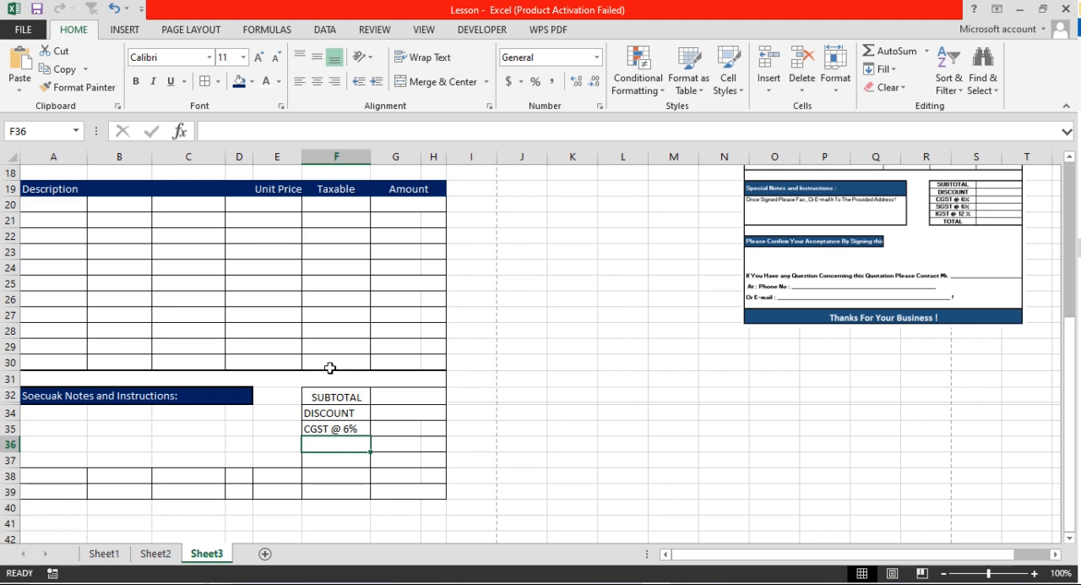
type("s")
key("BackSpace")
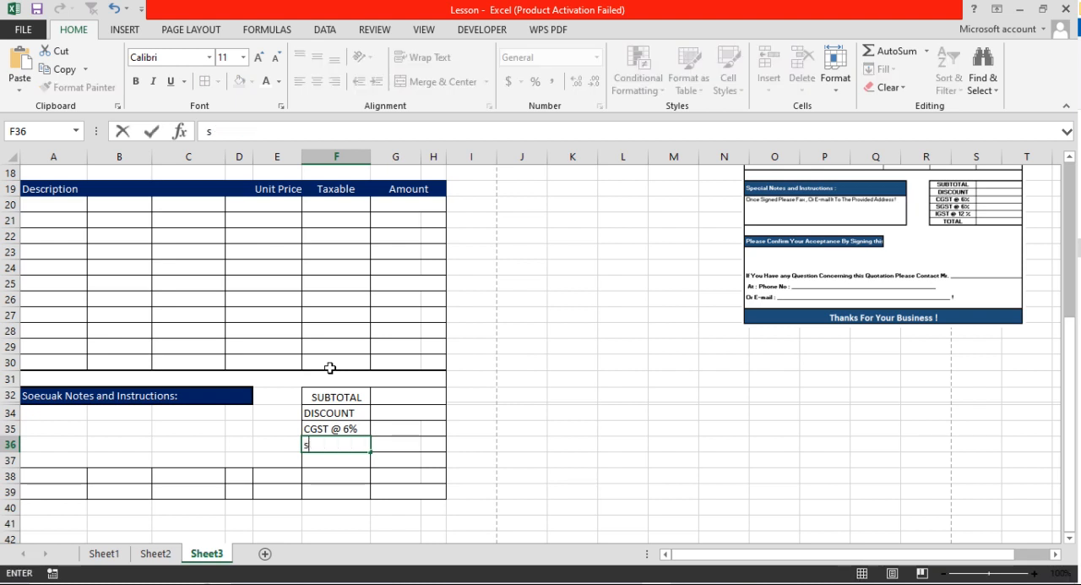
type("SGST @")
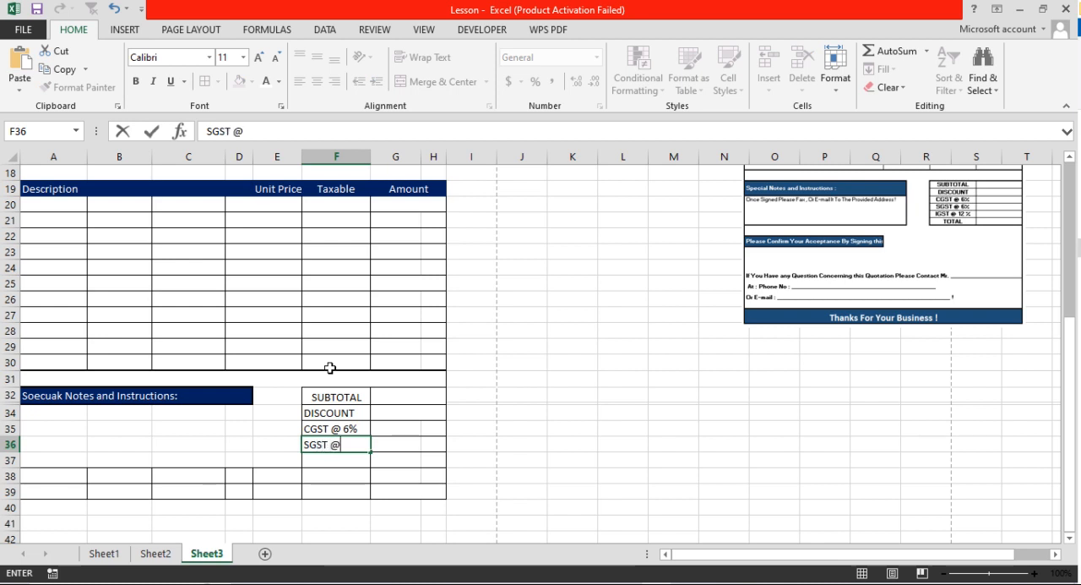
type("6%")
key("Return")
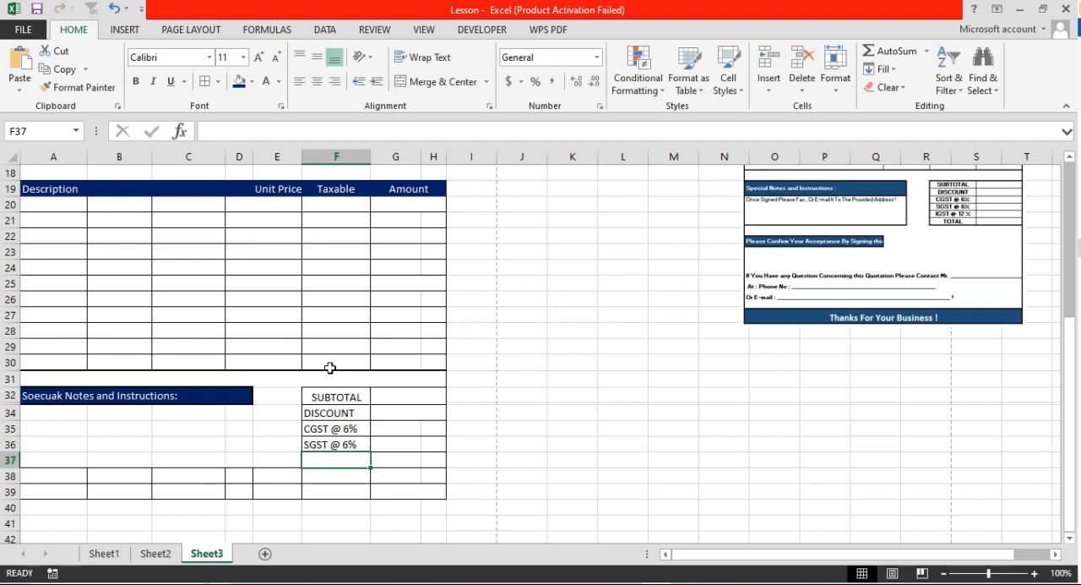
Enter the labels IGST @ 12% in cell F37 and TOTAL in cell F38
type("IGST")
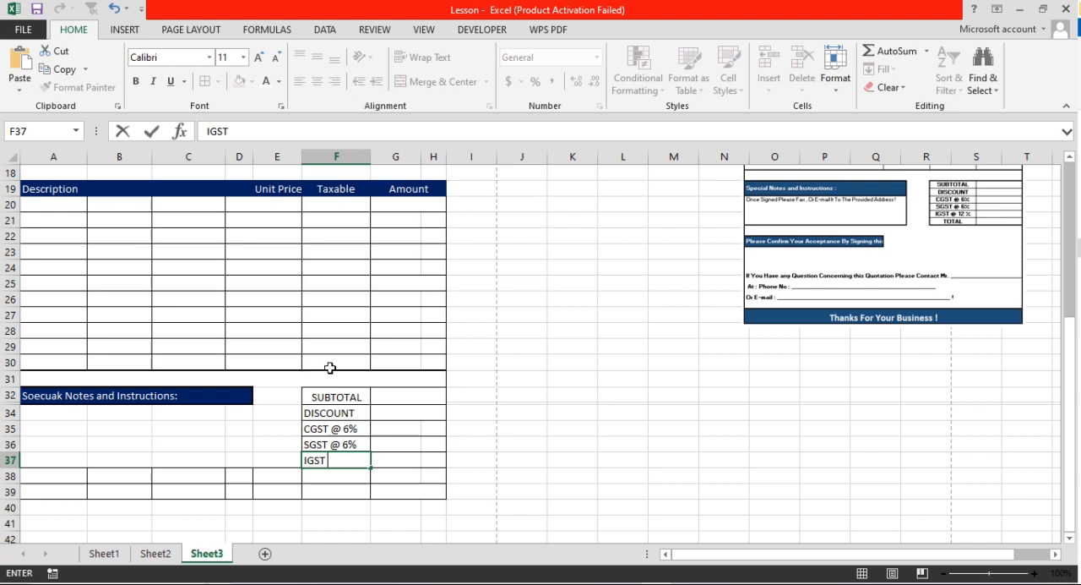
type(" @ 12%")
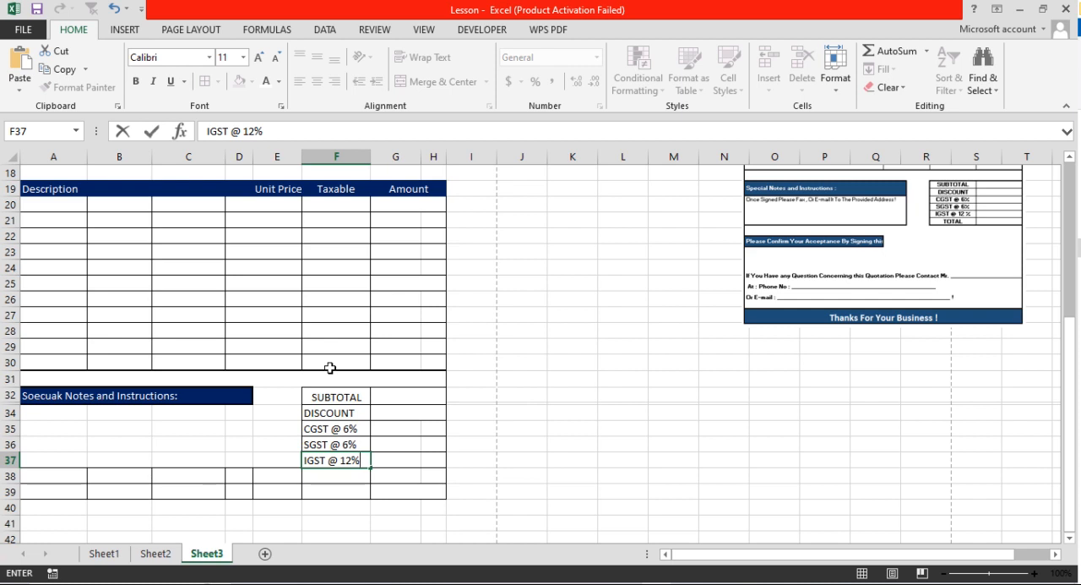
key("Return")
type("TOTAL")
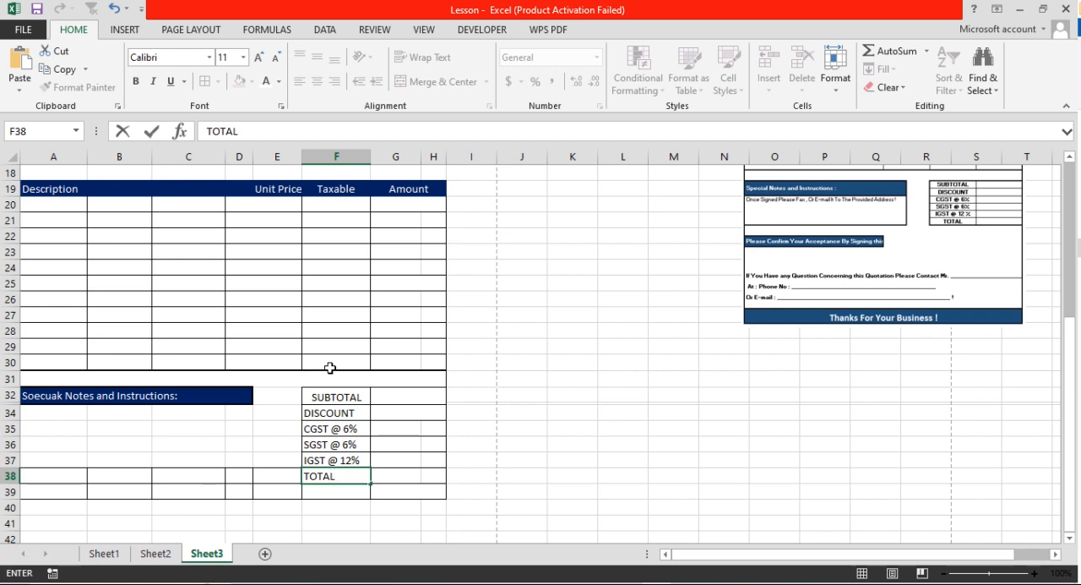
key("Return")
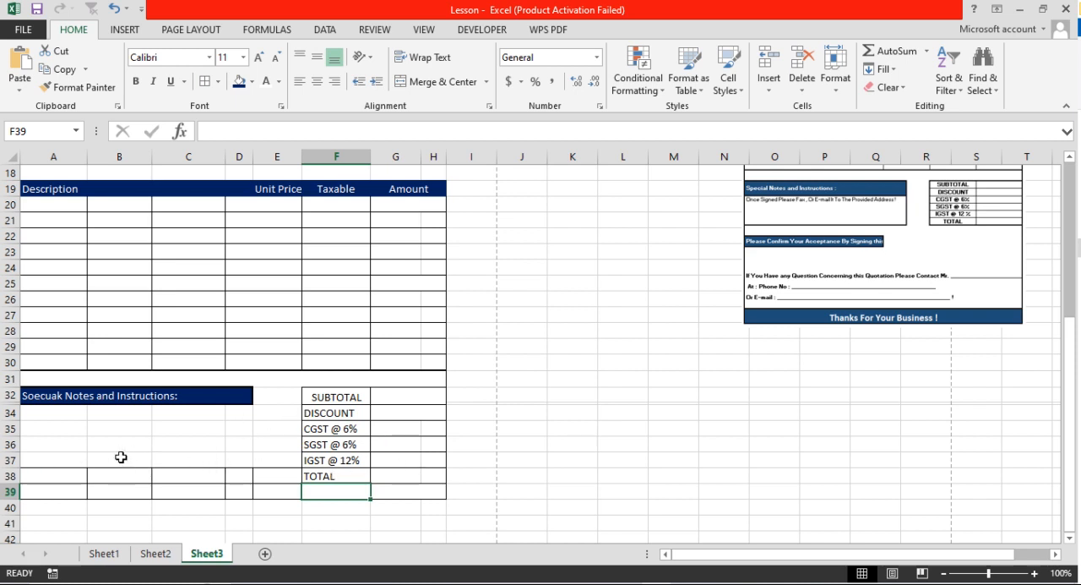
Try to clear the borders of cell E38 by filling blank cell E37 down into it
left_click_drag(51, 414, 243, 474)
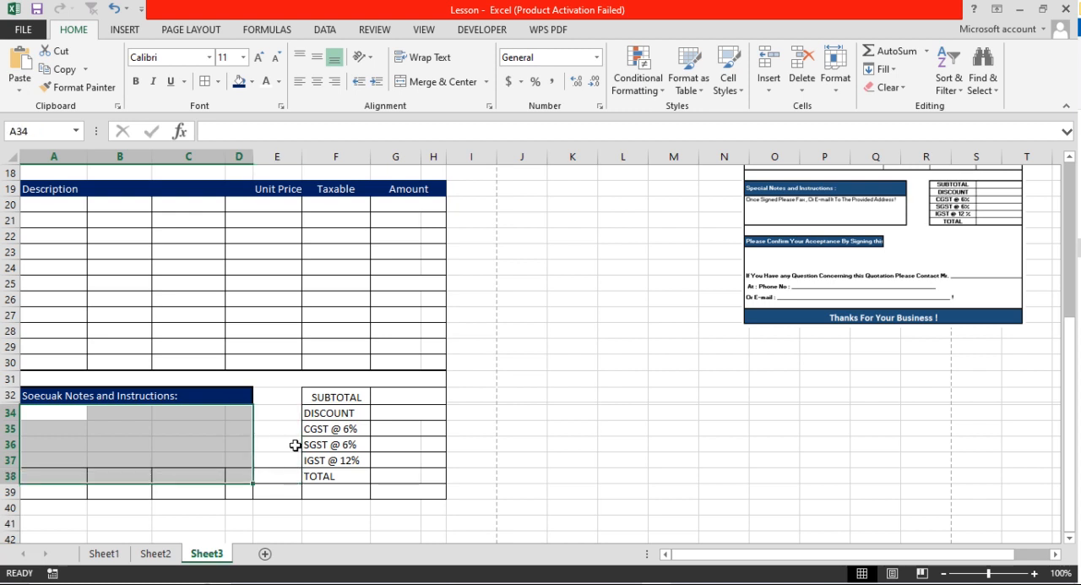
left_click(280, 447)
left_click(284, 461)
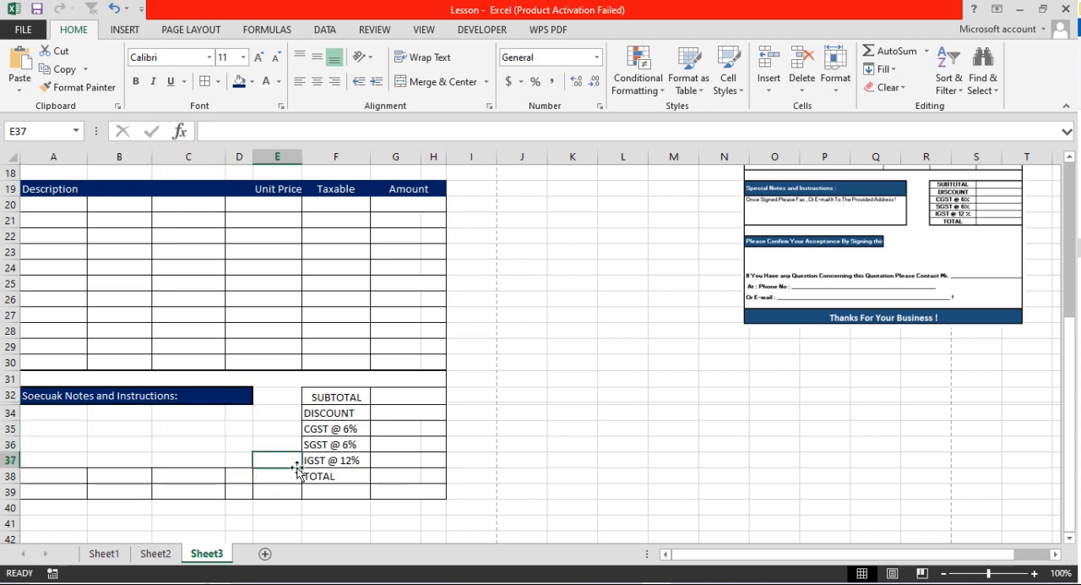
left_click_drag(301, 466, 294, 478)
left_click(217, 475)
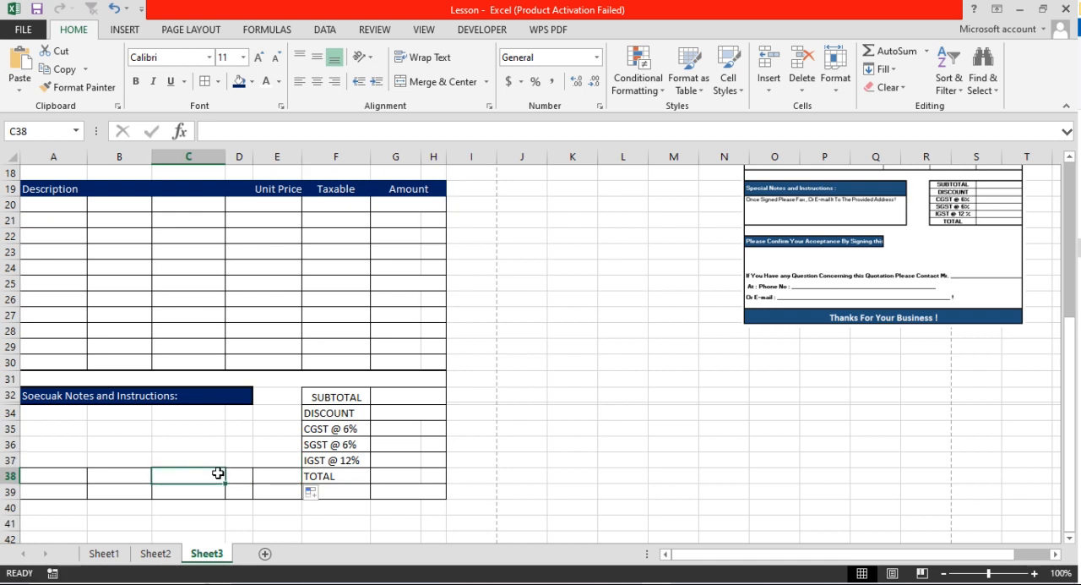
left_click(273, 472)
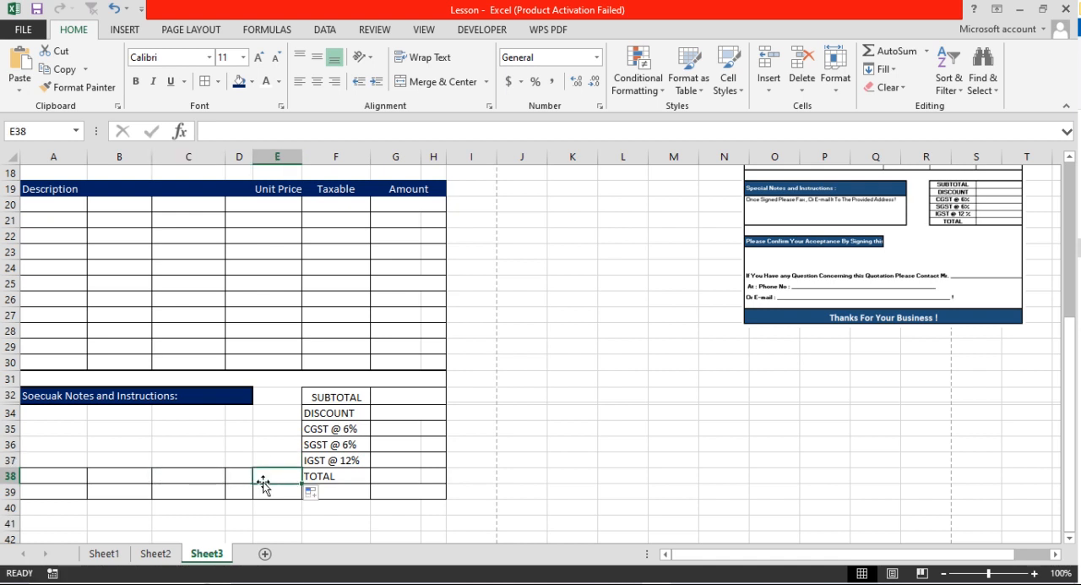
left_click(218, 81)
left_click(139, 297)
Merge and center A34:D38 under the notes heading and give the merged cell a thick box border
left_click_drag(32, 415, 240, 475)
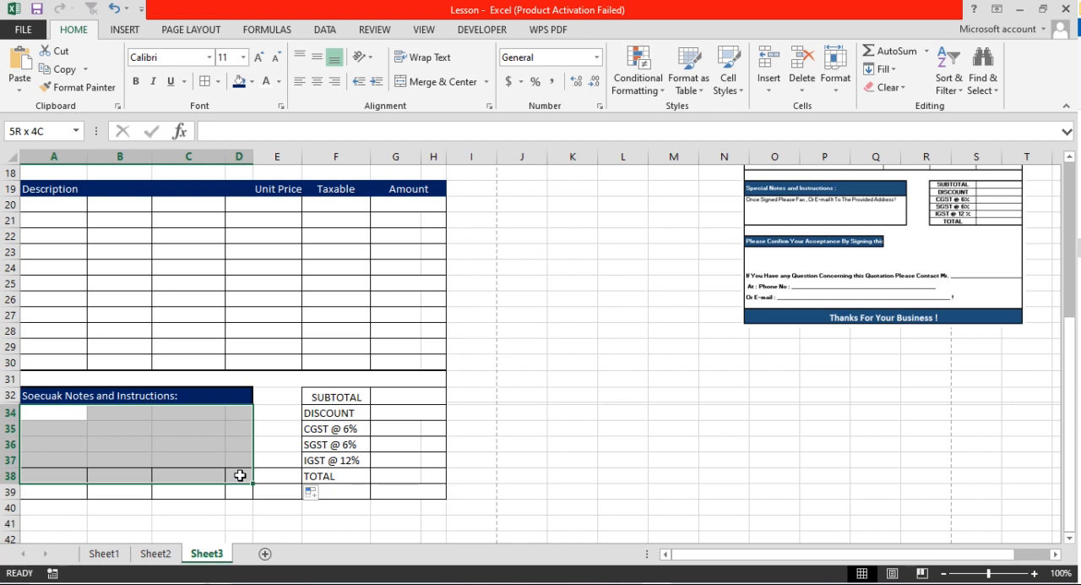
mouse_move(241, 475)
left_mouse_down()
mouse_move(245, 459)
mouse_move(238, 469)
left_mouse_up()
left_click(427, 82)
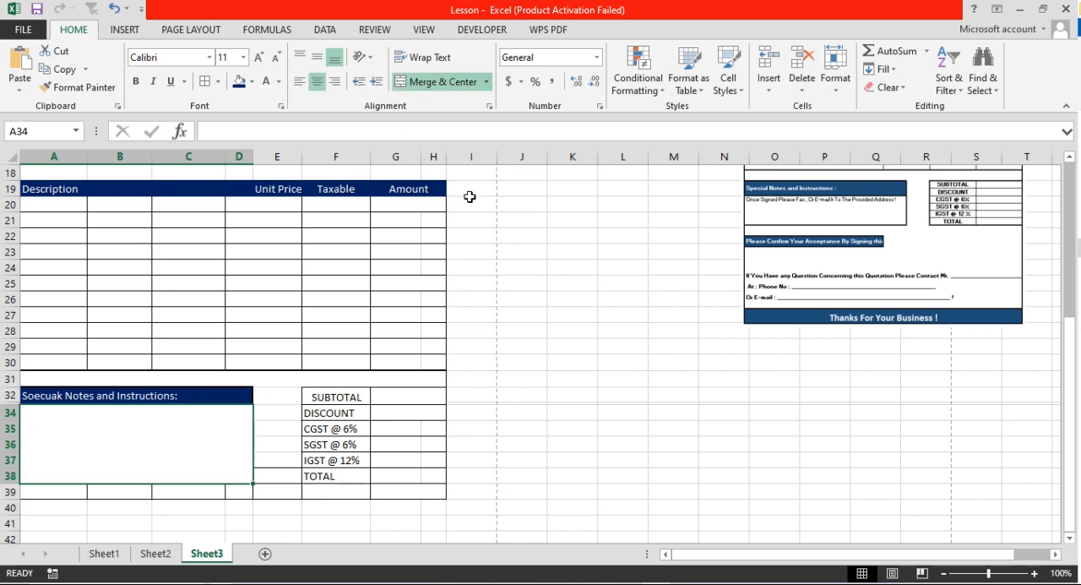
left_click(219, 81)
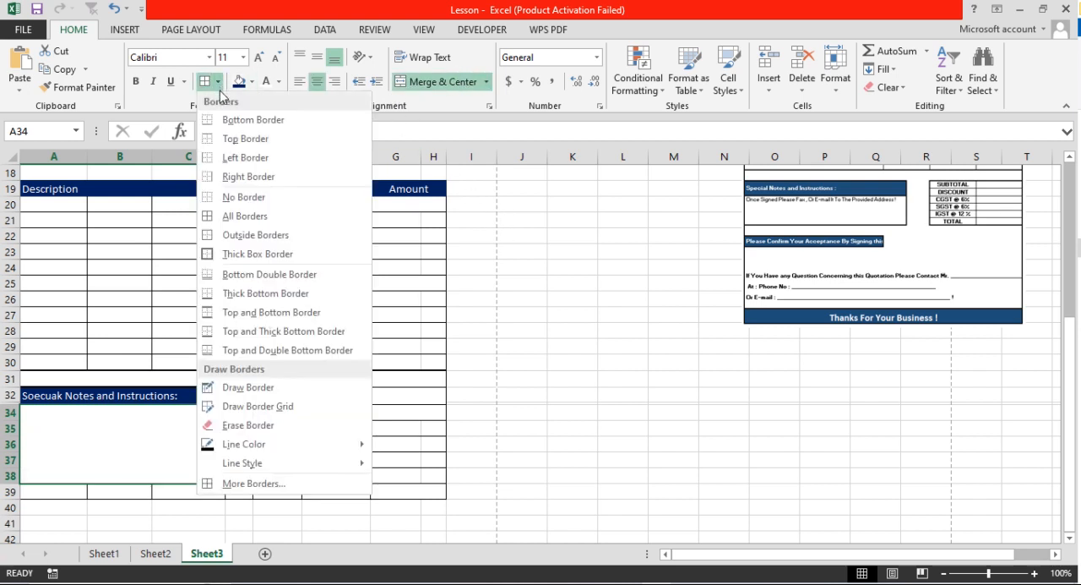
left_click(232, 254)
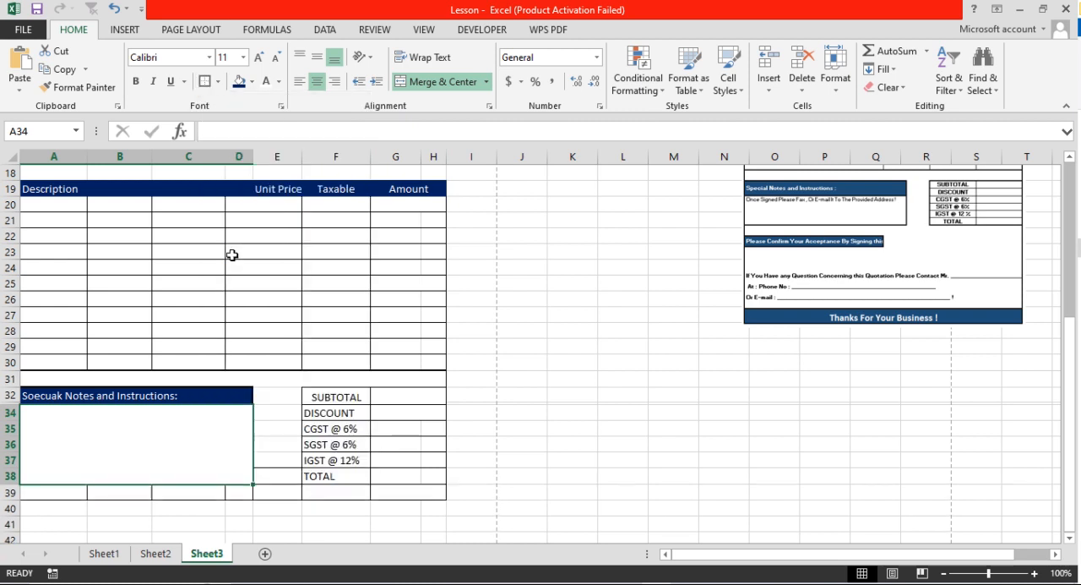
Remove all borders from cell E38 between the notes block and the totals block
left_click(276, 476)
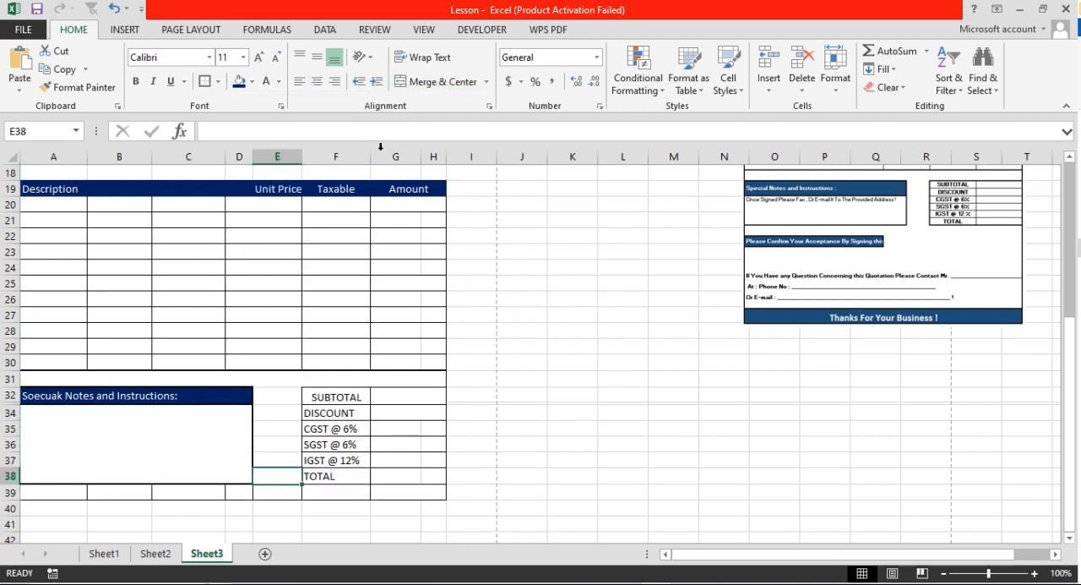
left_click(219, 81)
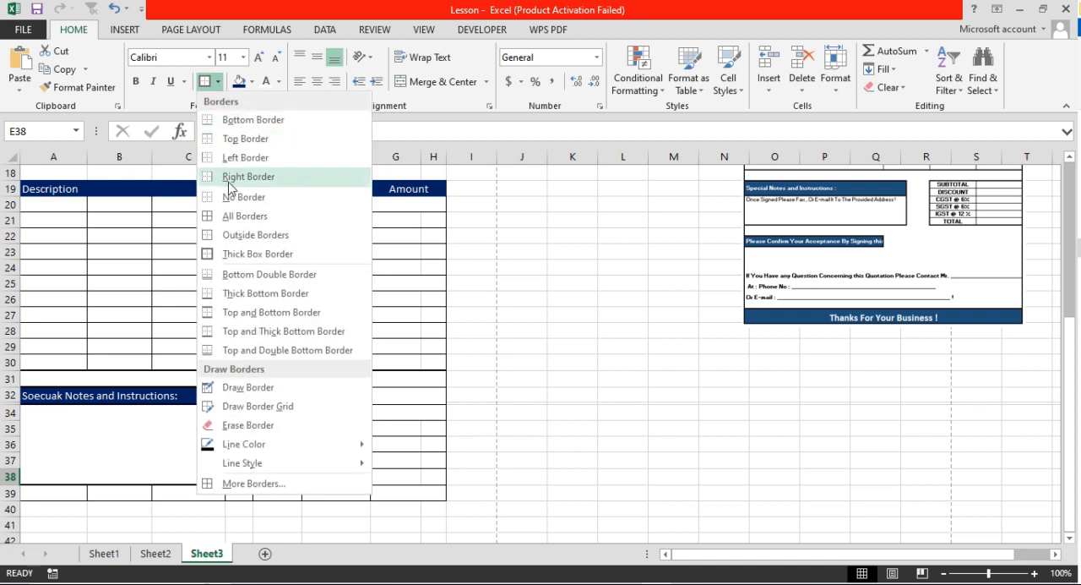
left_click(243, 196)
left_click(337, 412)
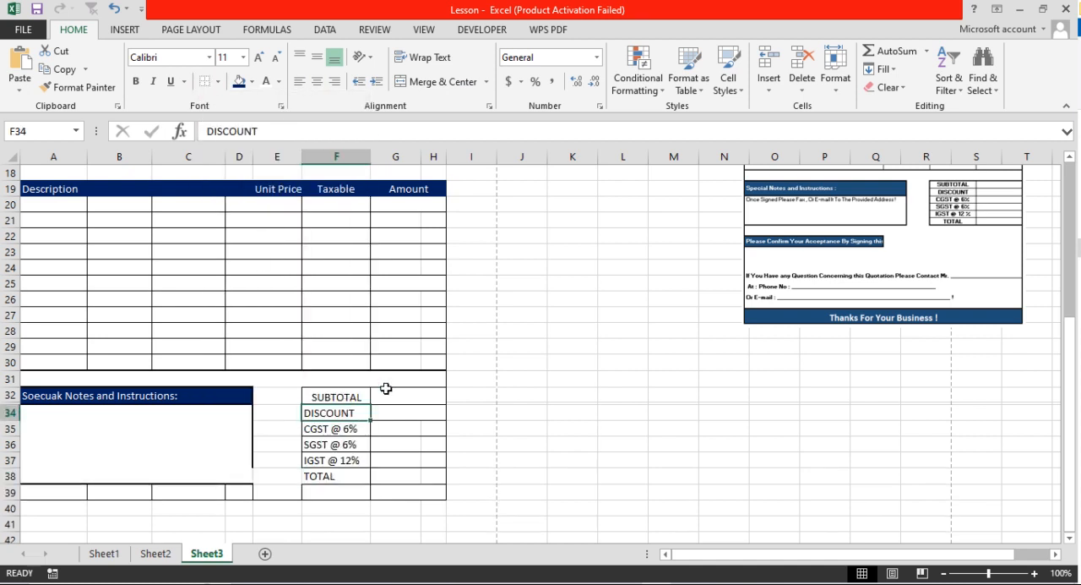
Apply a thick box border to the merged notes cell A34:D38 and to the totals block F32:H38
left_click(188, 452)
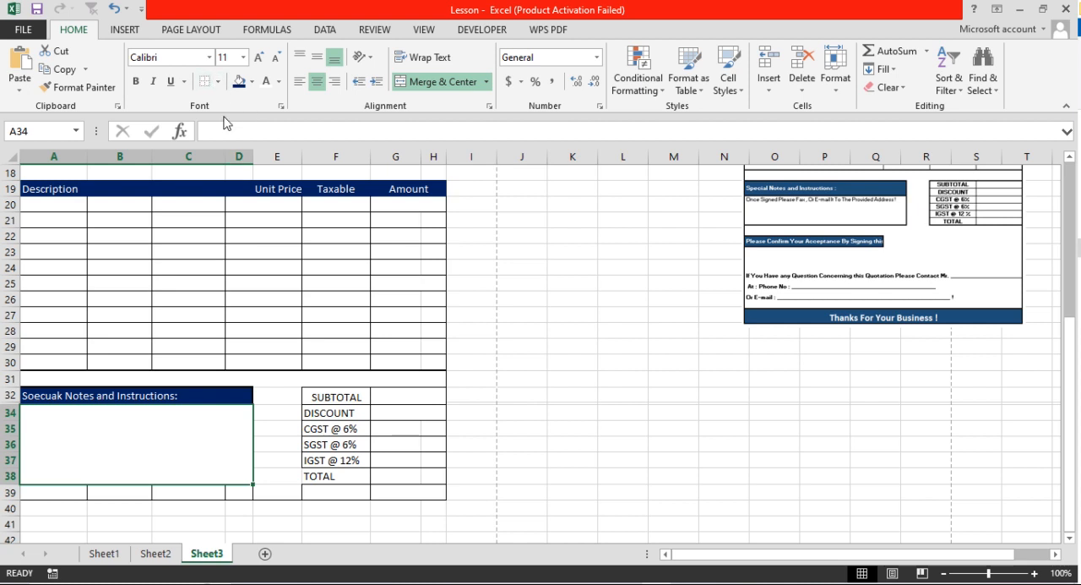
left_click(217, 82)
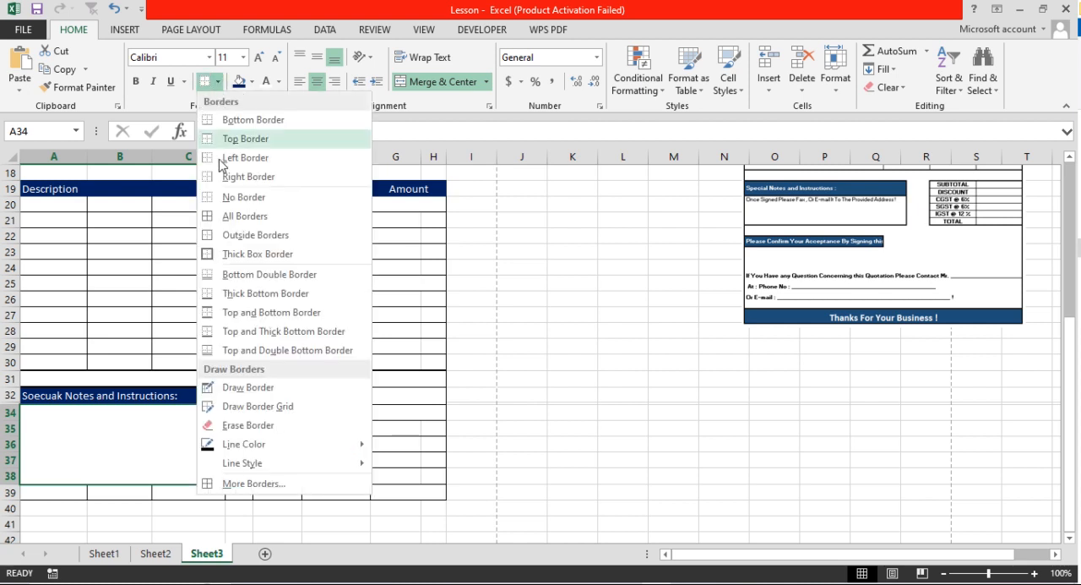
left_click(233, 254)
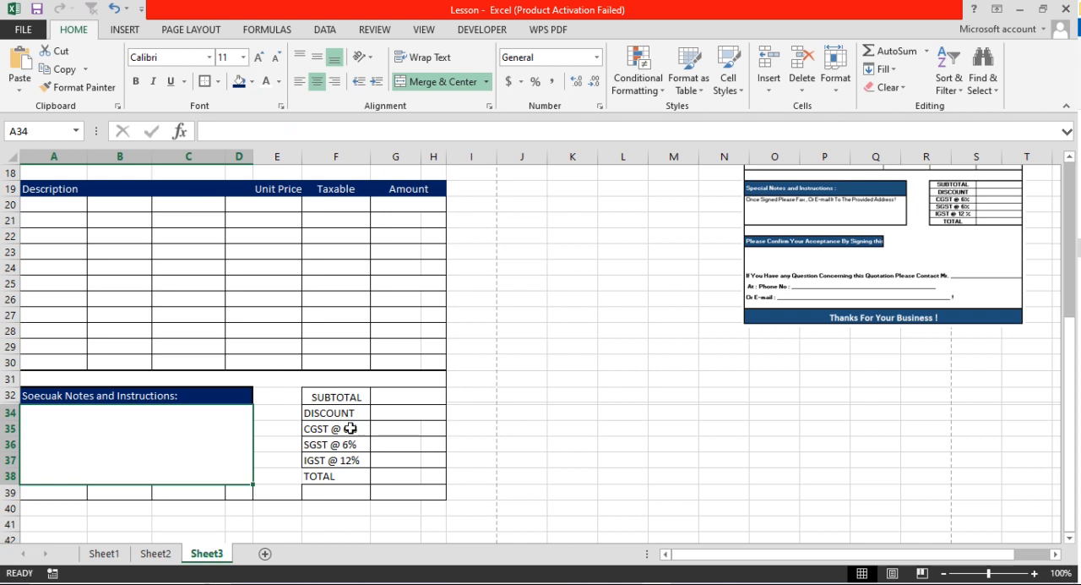
left_click_drag(344, 399, 398, 468)
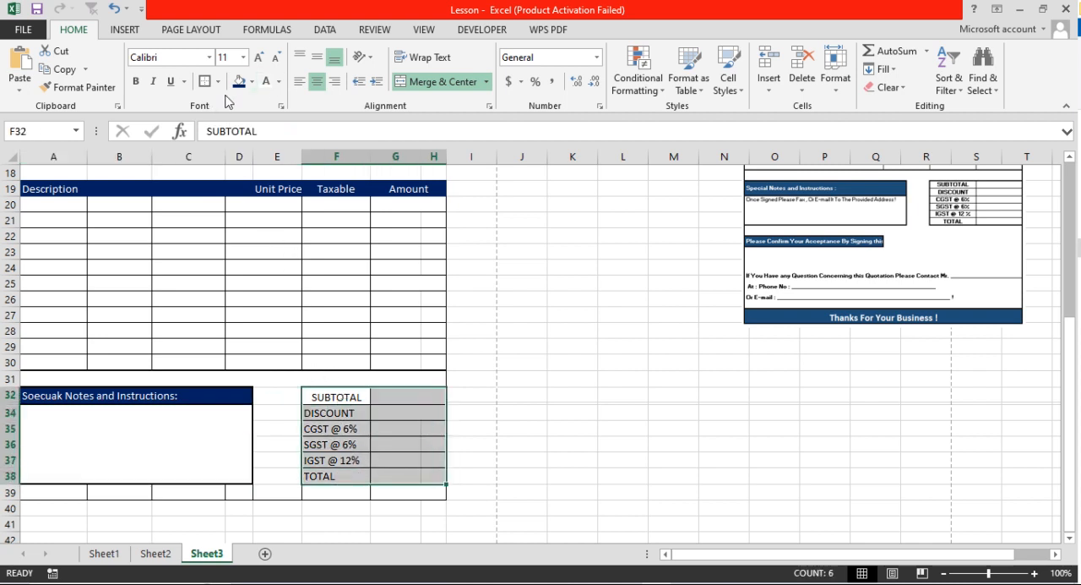
left_click(378, 444)
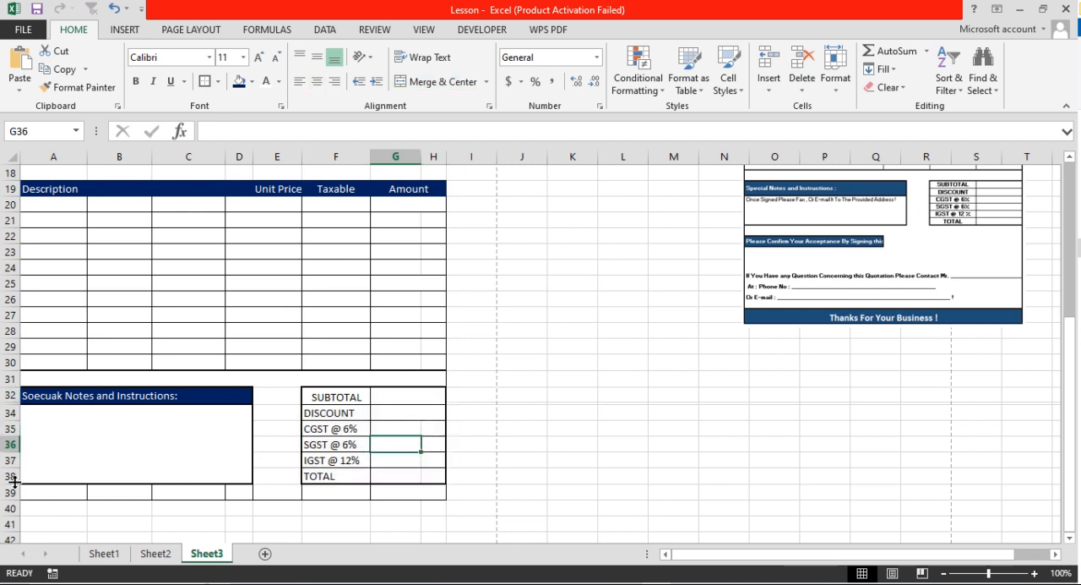
mouse_move(13, 484)
left_mouse_down()
mouse_move(12, 468)
mouse_move(10, 482)
left_mouse_up()
left_click_drag(11, 409, 11, 416)
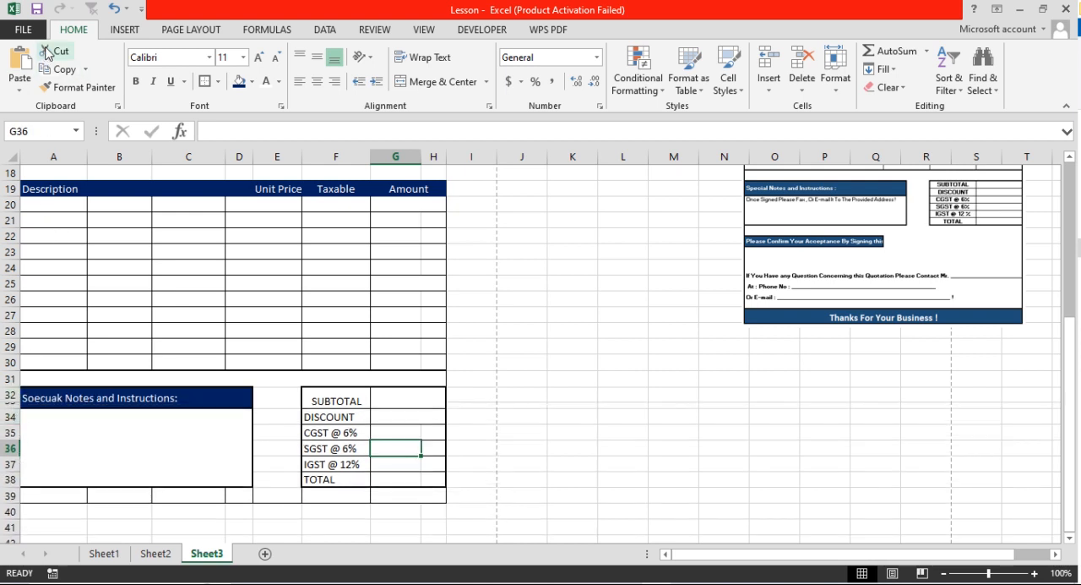
left_click(112, 10)
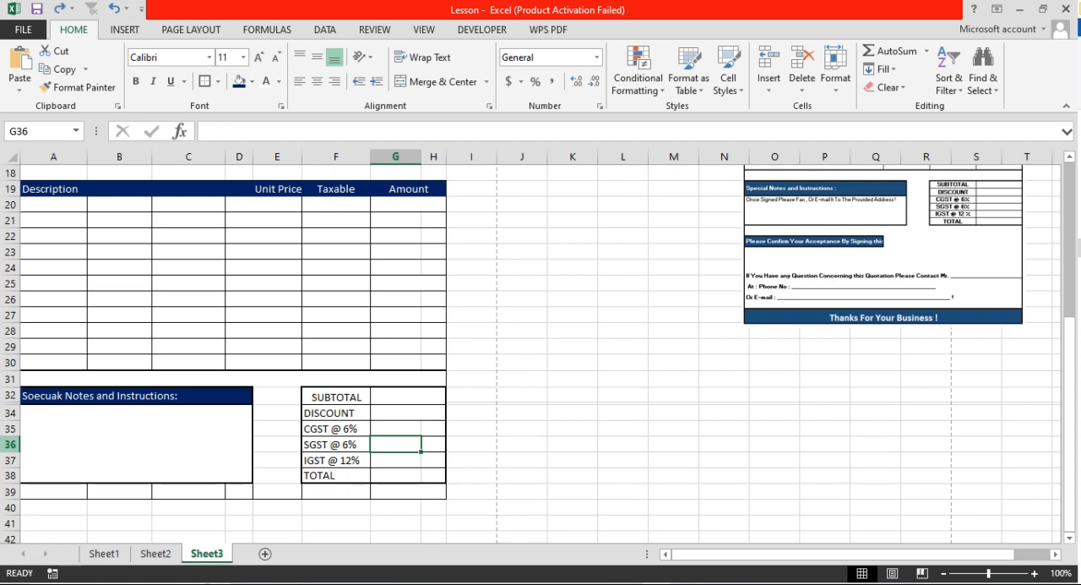
Reduce the height of rows 34 to 38 and shrink their font size to 8
left_click_drag(10, 412, 22, 466)
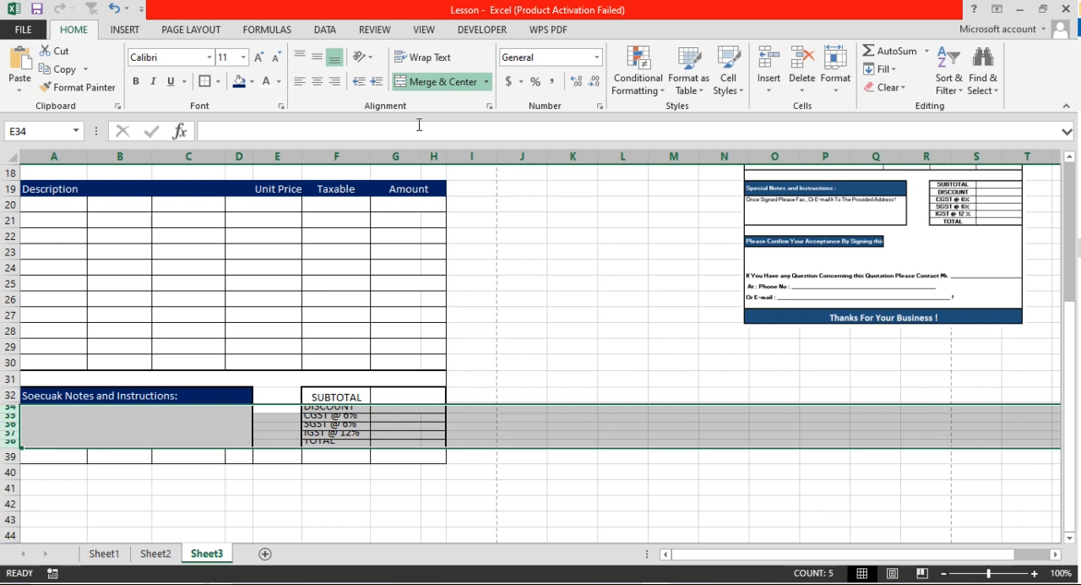
left_click(275, 58)
left_click(276, 57)
left_click(276, 57)
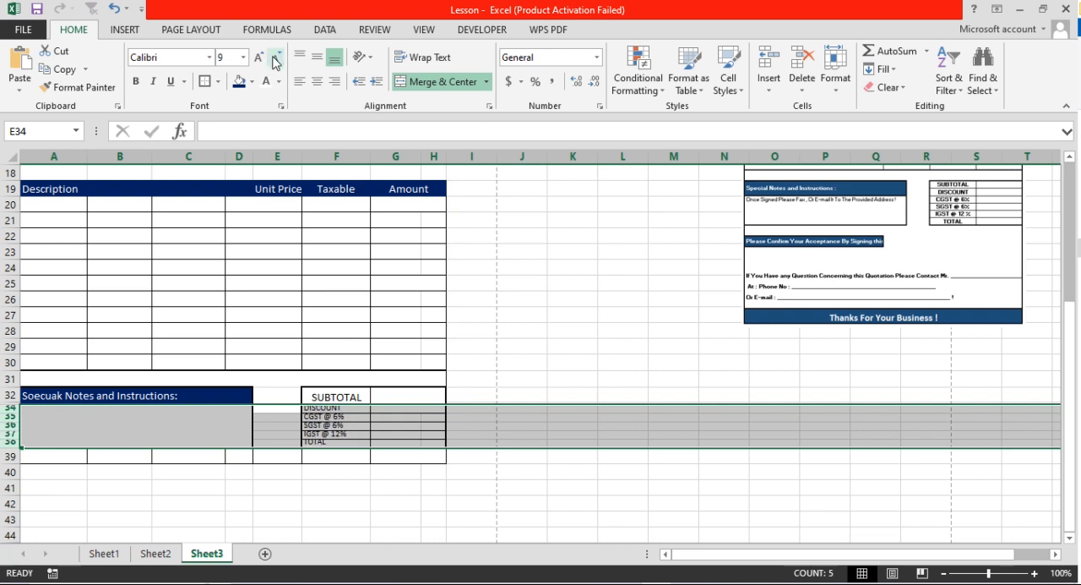
left_click_drag(17, 449, 20, 451)
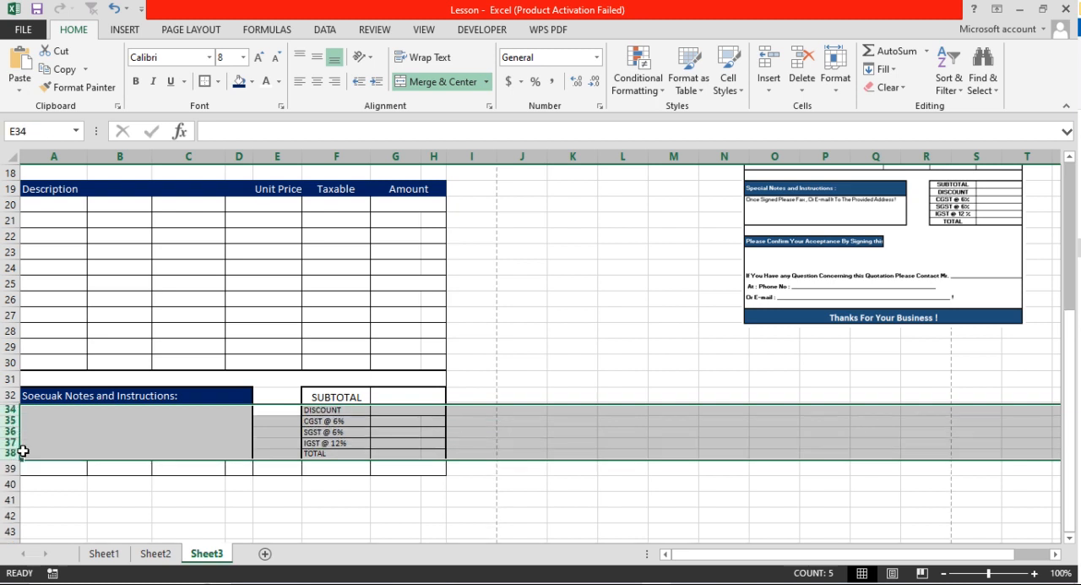
Make the totals labels in F32:F38, from SUBTOTAL to TOTAL, bold and centre them horizontally
left_click(414, 427)
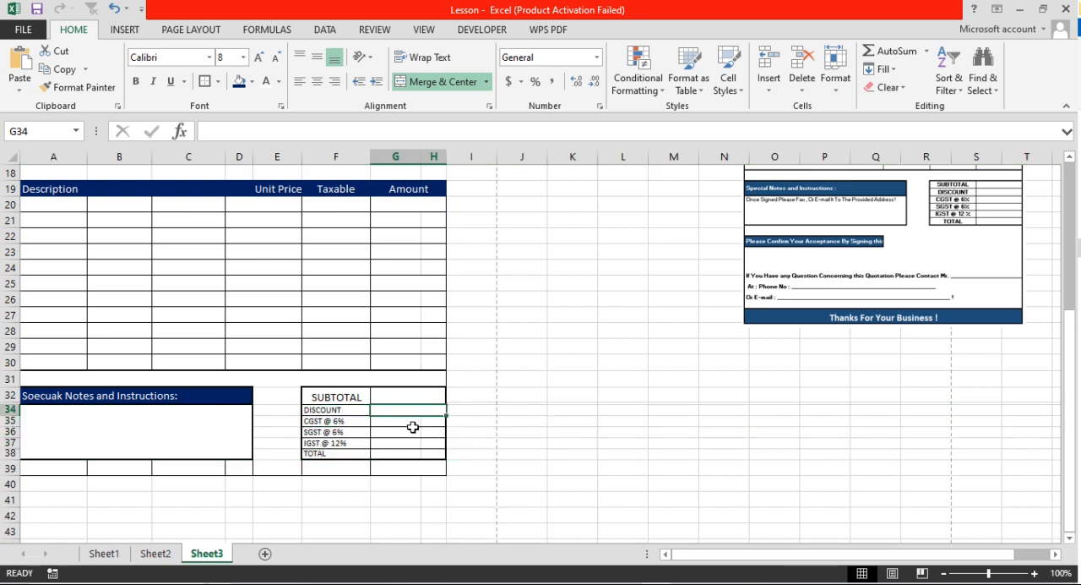
left_click(349, 404)
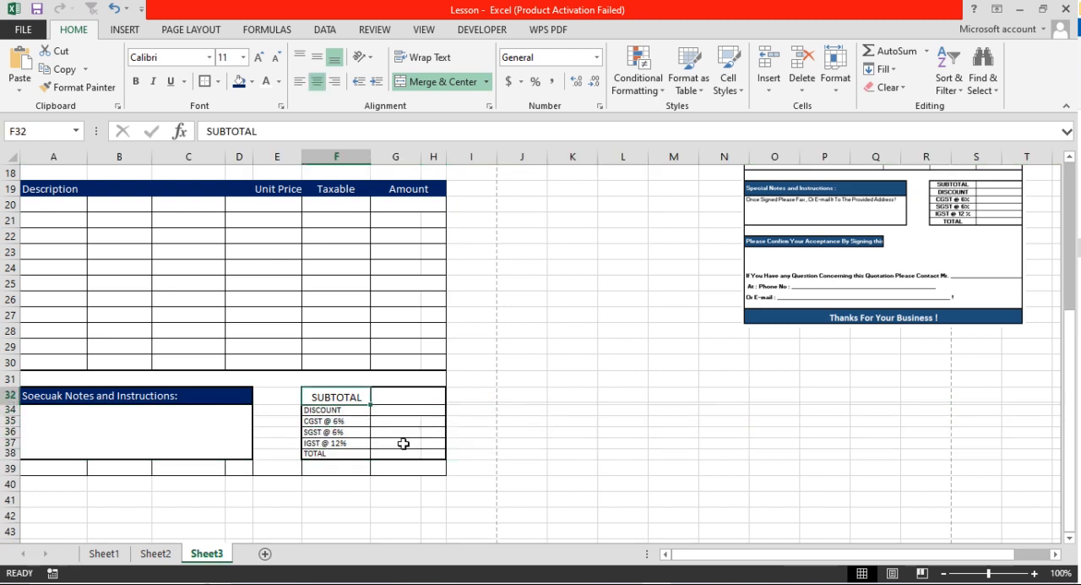
left_click_drag(340, 396, 344, 453)
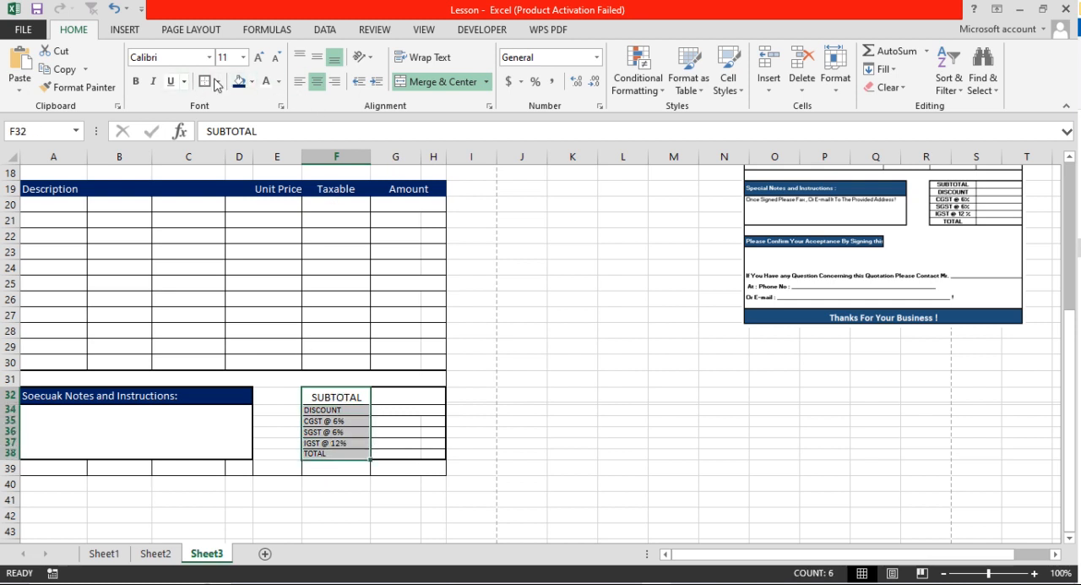
left_click(135, 81)
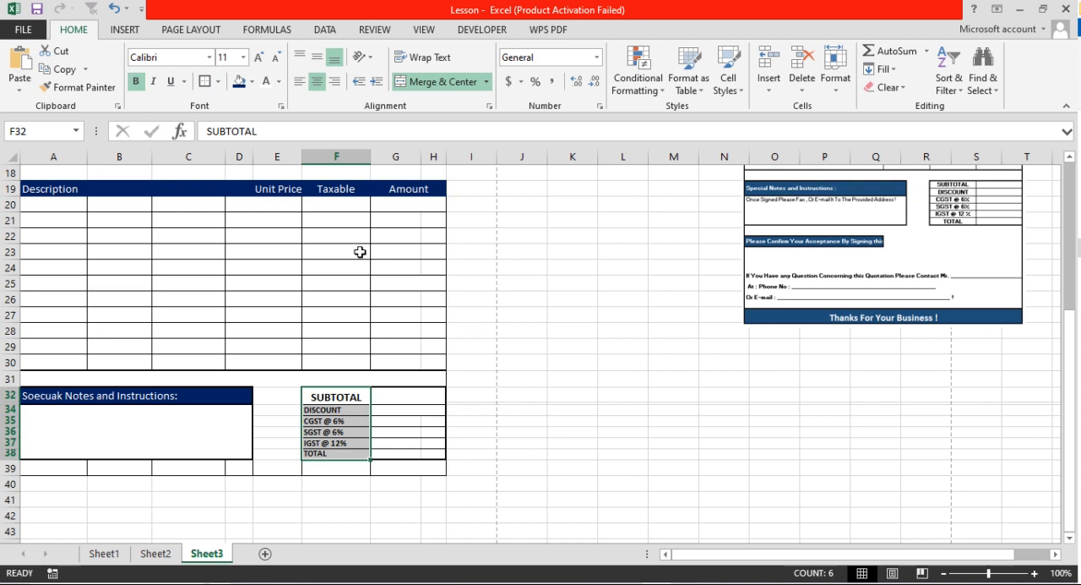
left_click(317, 81)
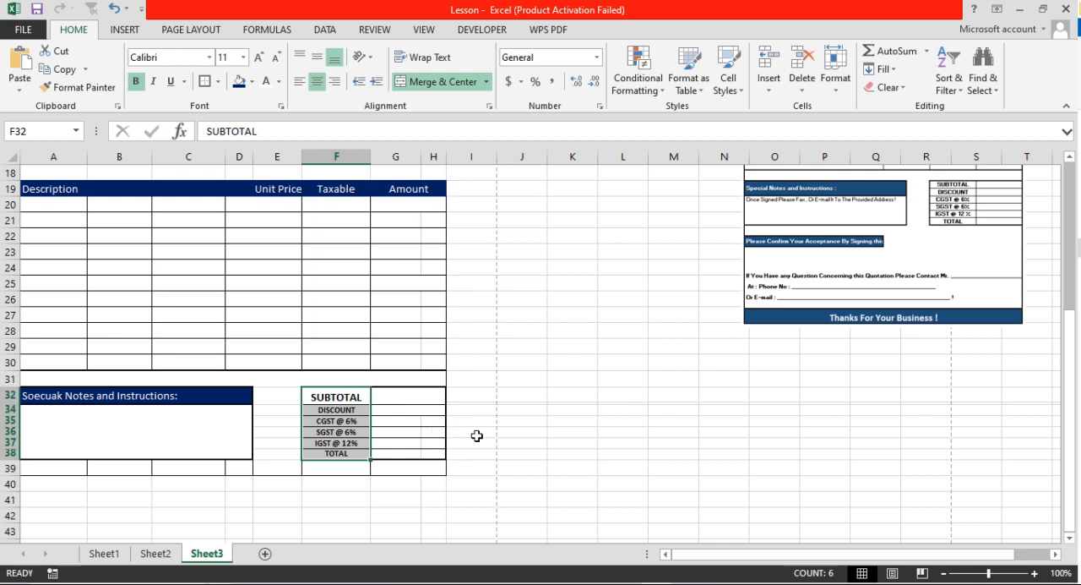
left_click_drag(475, 440, 507, 440)
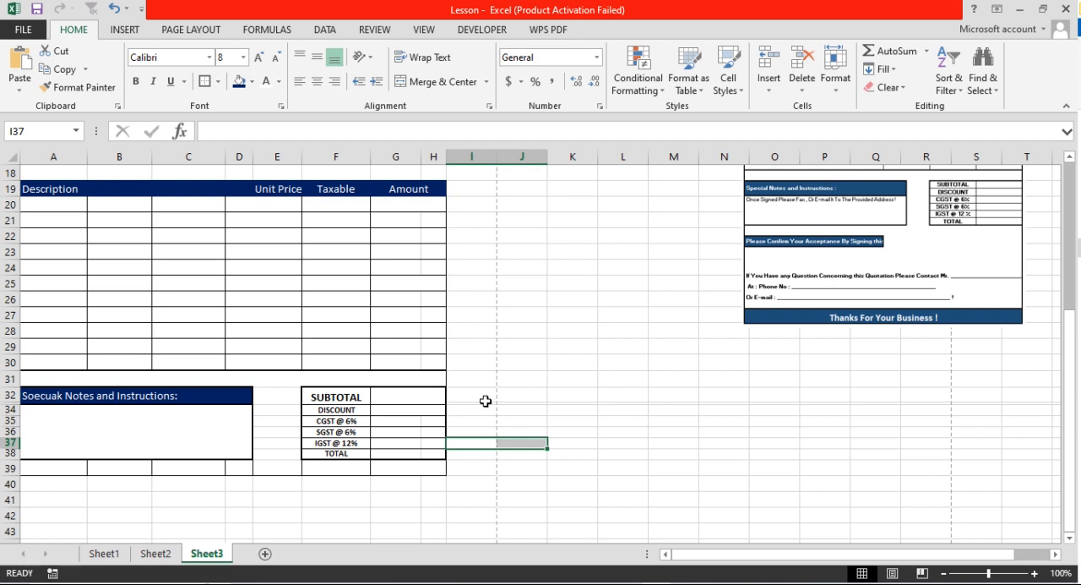
Copy the bordered row 39 below the notes block and paste it into row 40
scroll(486, 400, "down", 2)
left_click(479, 402)
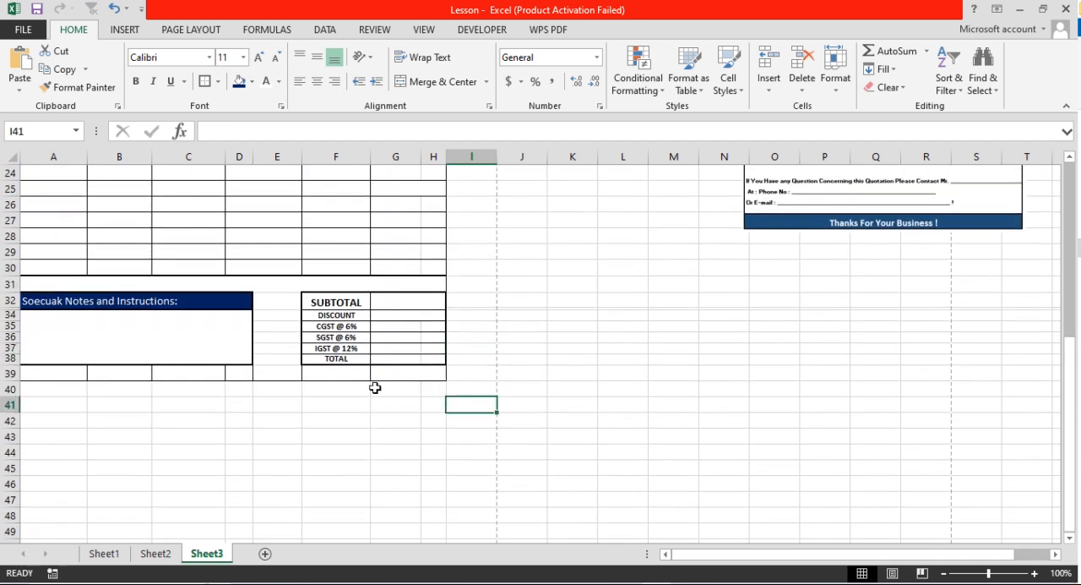
scroll(698, 346, "up", 3)
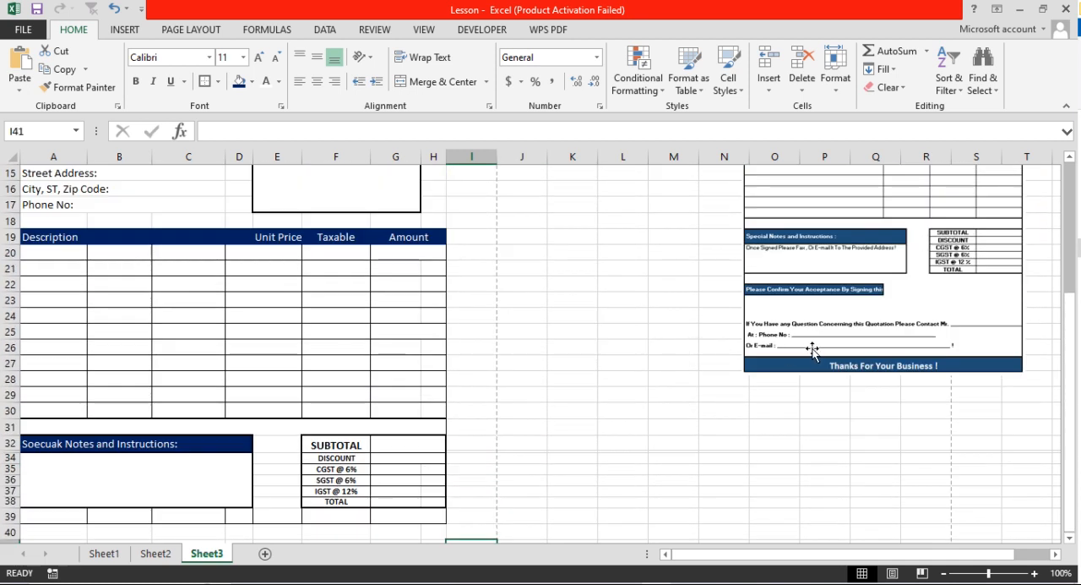
scroll(168, 456, "down", 2)
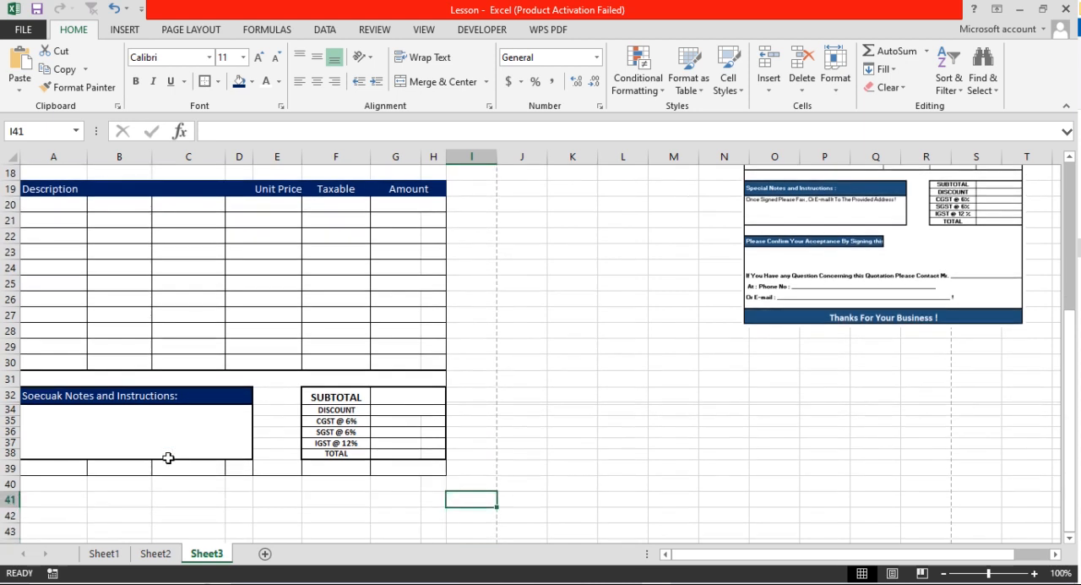
scroll(168, 457, "down", 2)
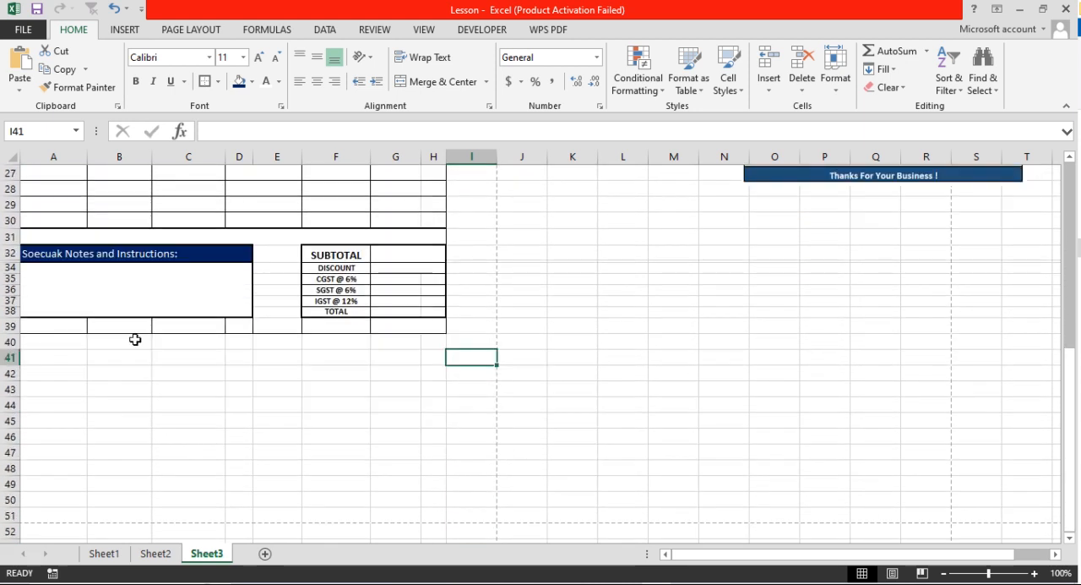
left_click_drag(150, 325, 34, 325)
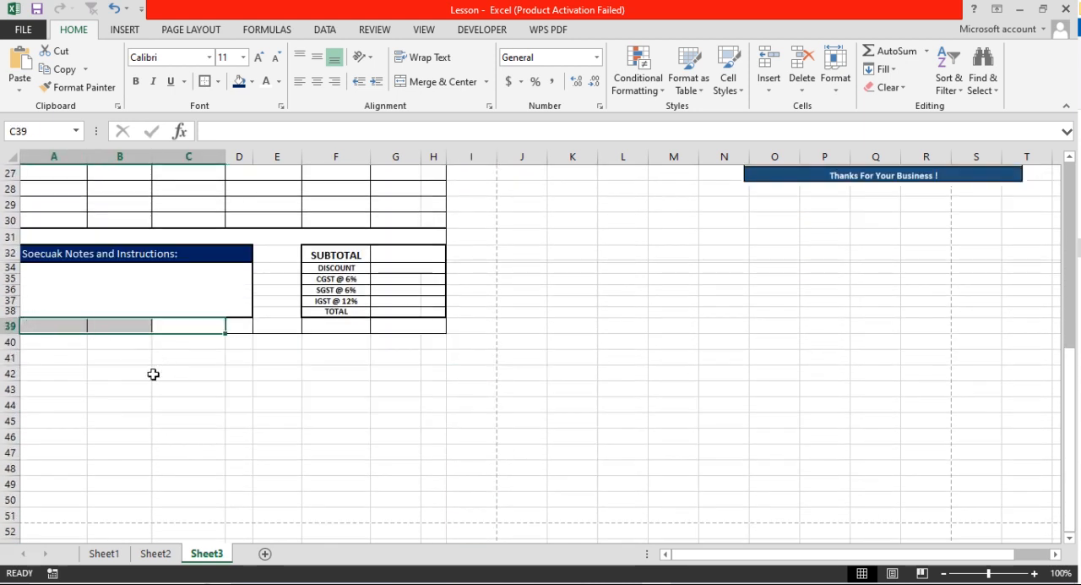
right_click(7, 325)
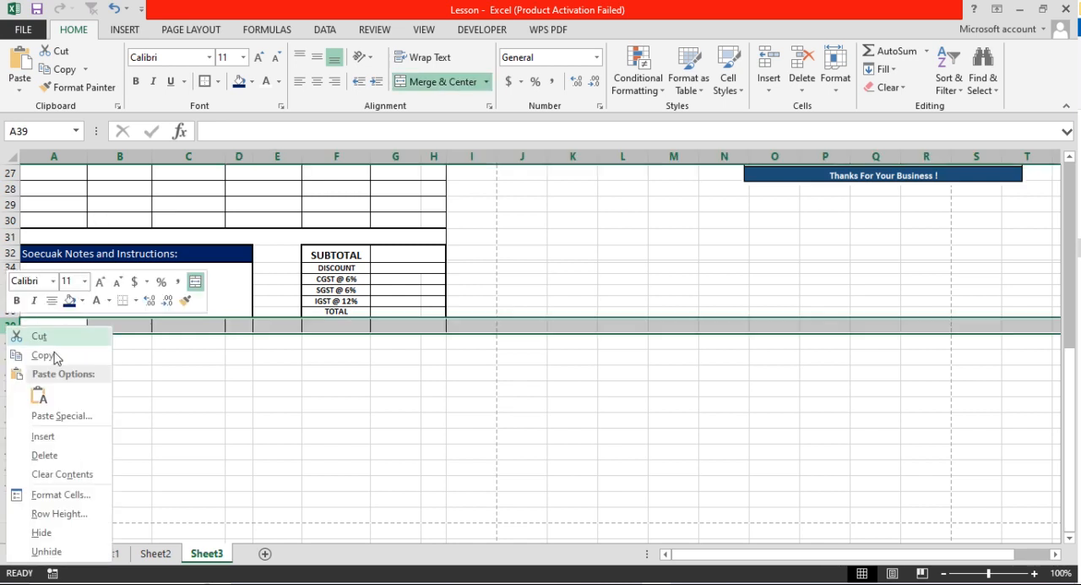
left_click(58, 356)
left_click(9, 341)
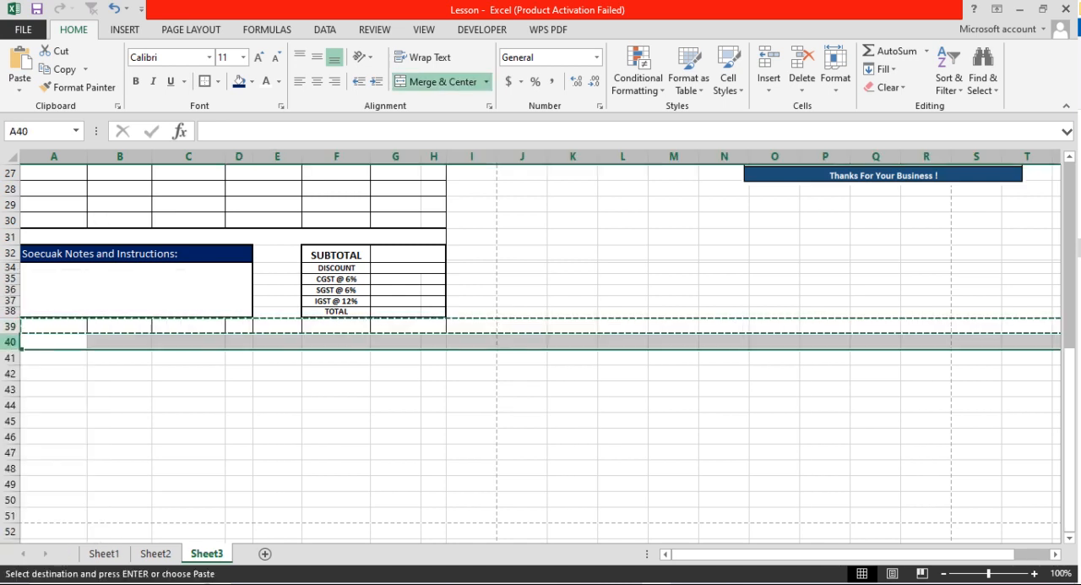
right_click(9, 342)
left_click(44, 409)
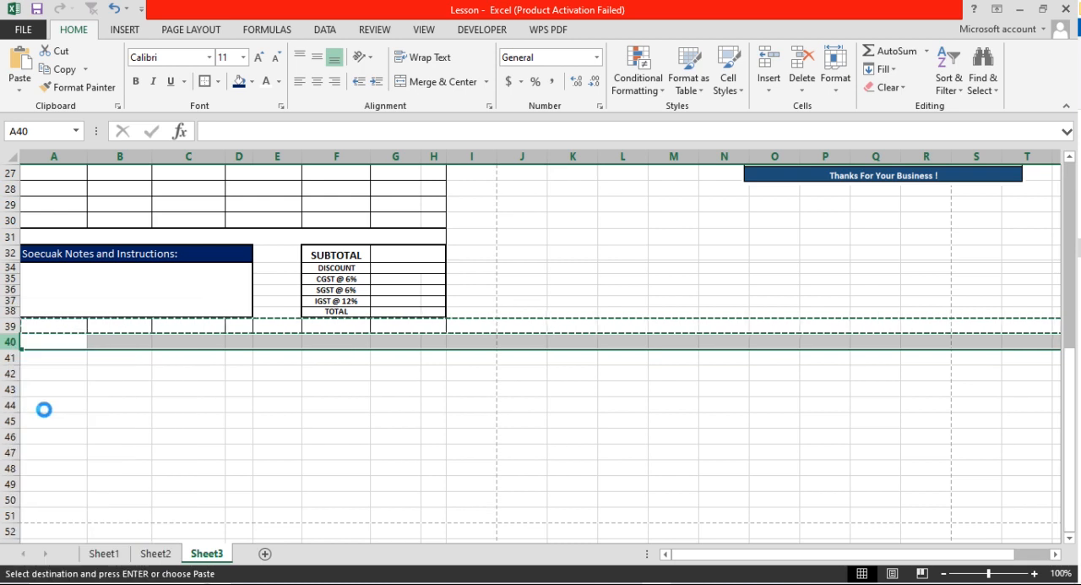
left_click(131, 400)
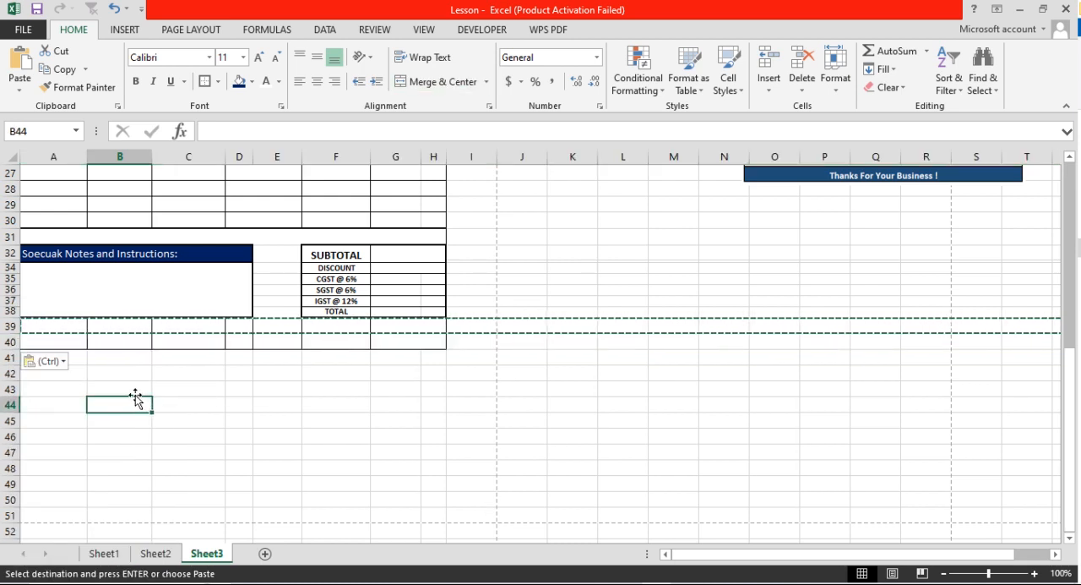
Move the reference quotation picture closer to the template so that it spans columns M to R
scroll(566, 390, "up", 1)
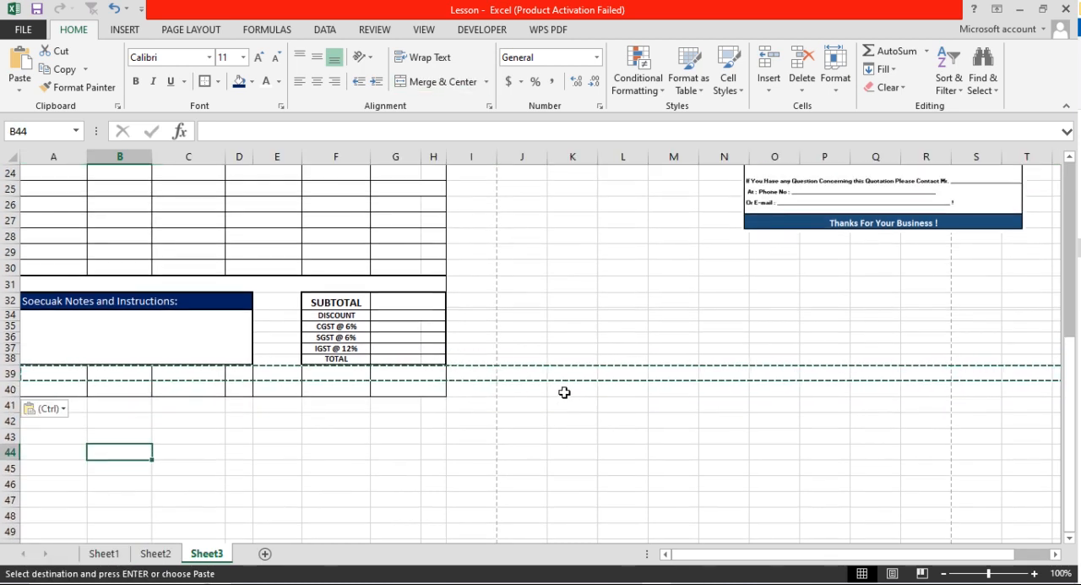
scroll(564, 392, "up", 2)
left_click(688, 382)
left_click_drag(689, 382, 794, 362)
scroll(732, 381, "down", 4)
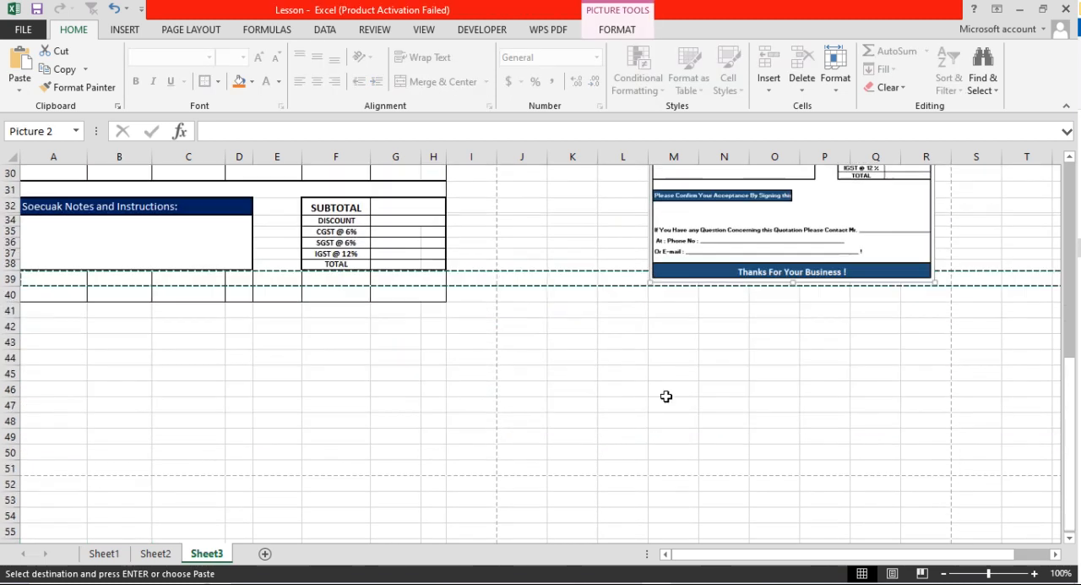
scroll(659, 394, "up", 2)
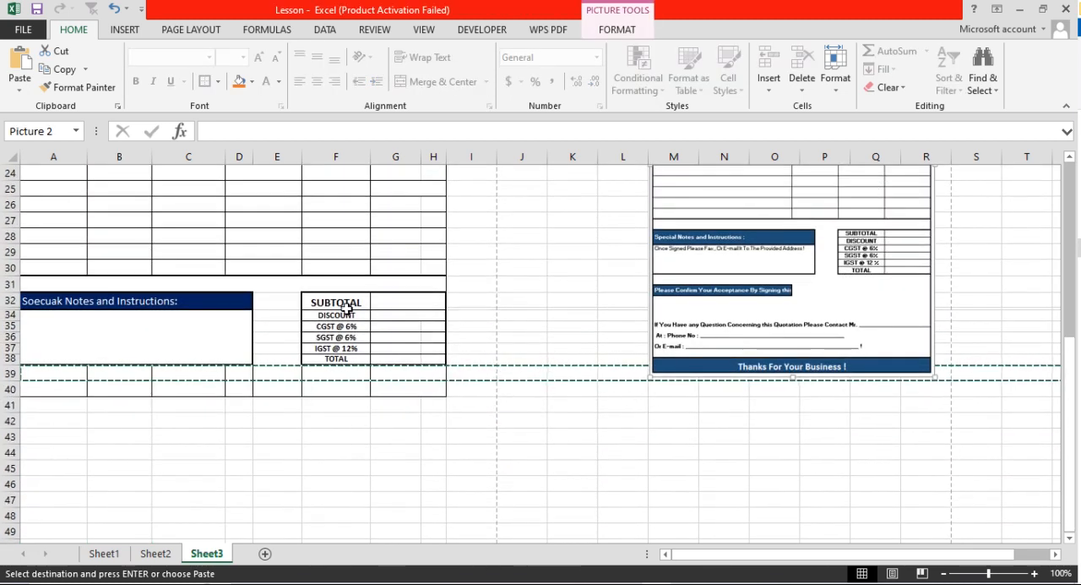
Top-align the merged notes cell A34 and enter "Once Signed Please Fax, or I" in it
left_click(186, 325)
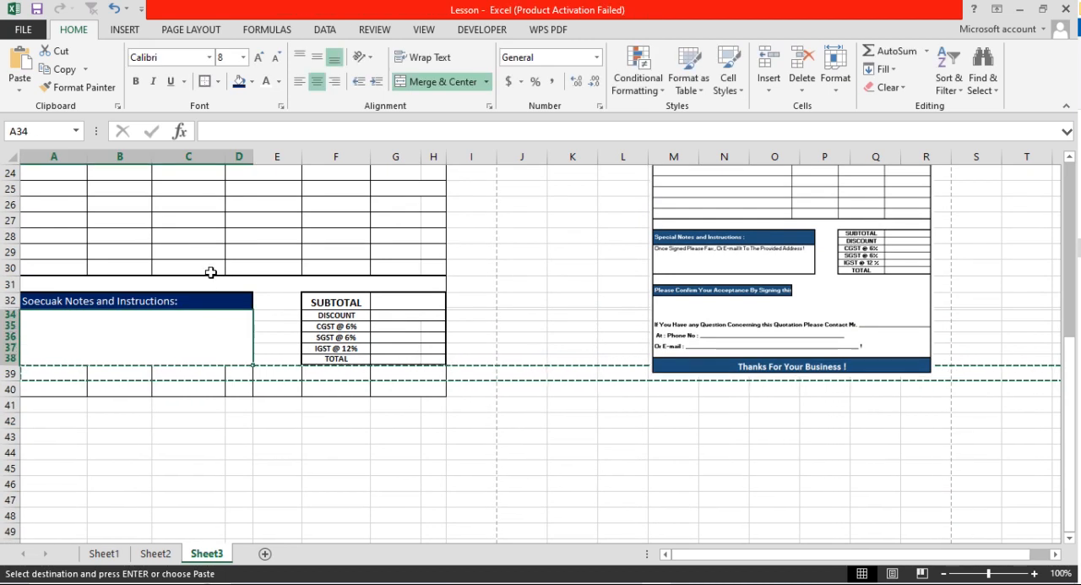
left_click(300, 56)
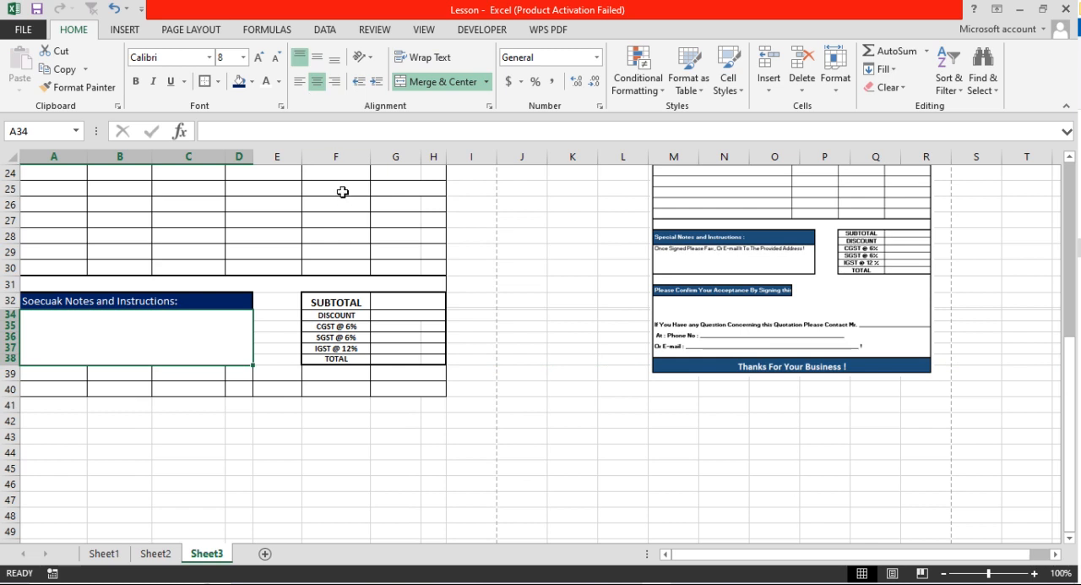
type("oN")
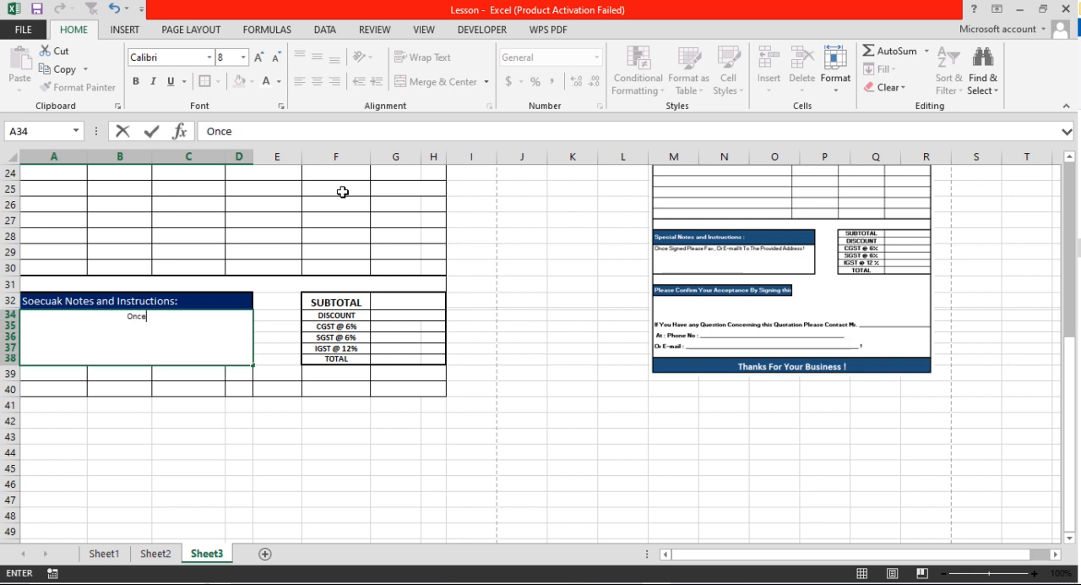
type("Signed")
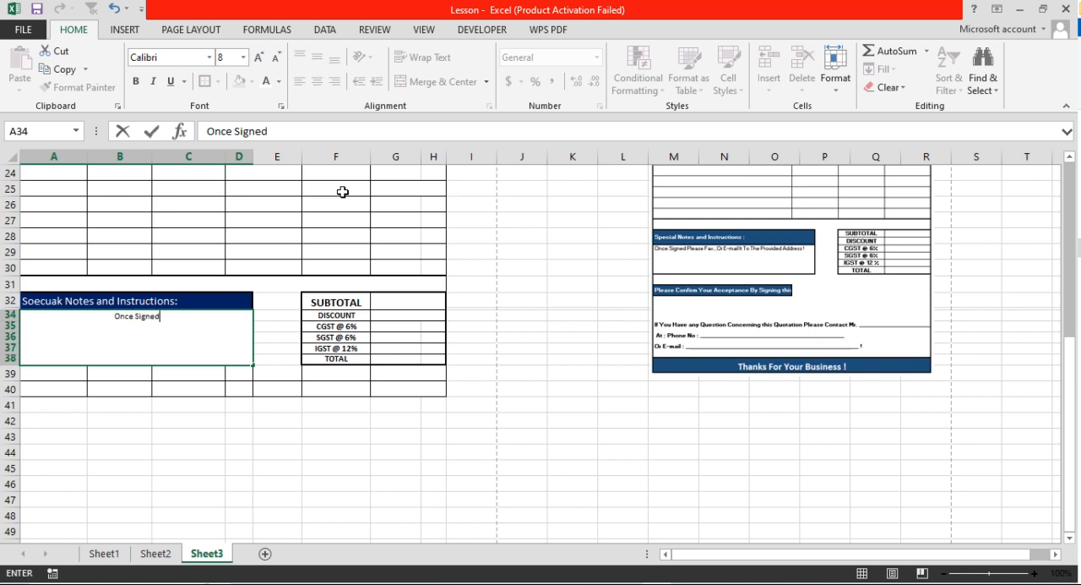
type("Please Fax")
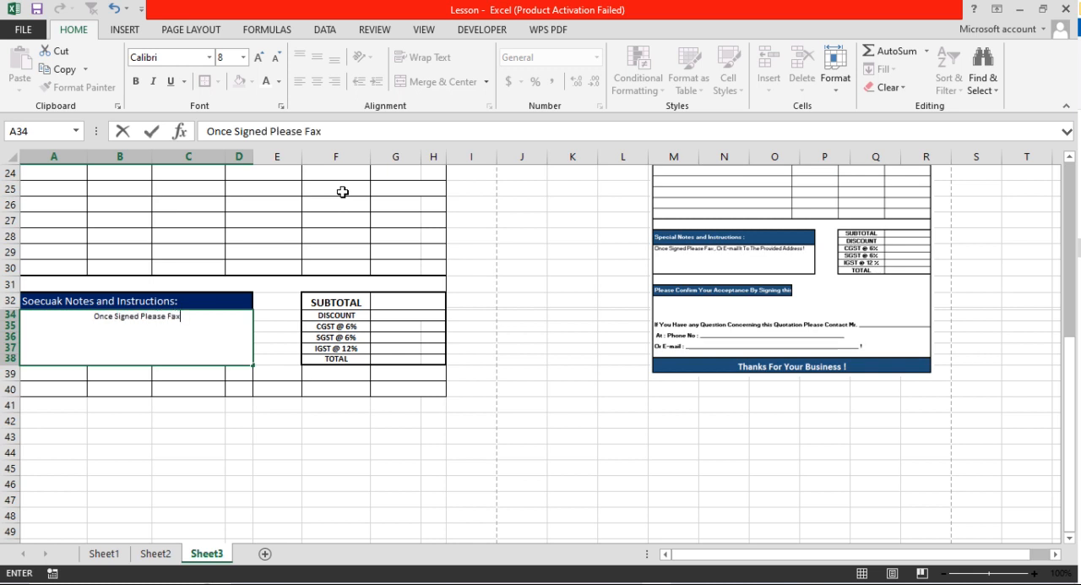
type(", or I")
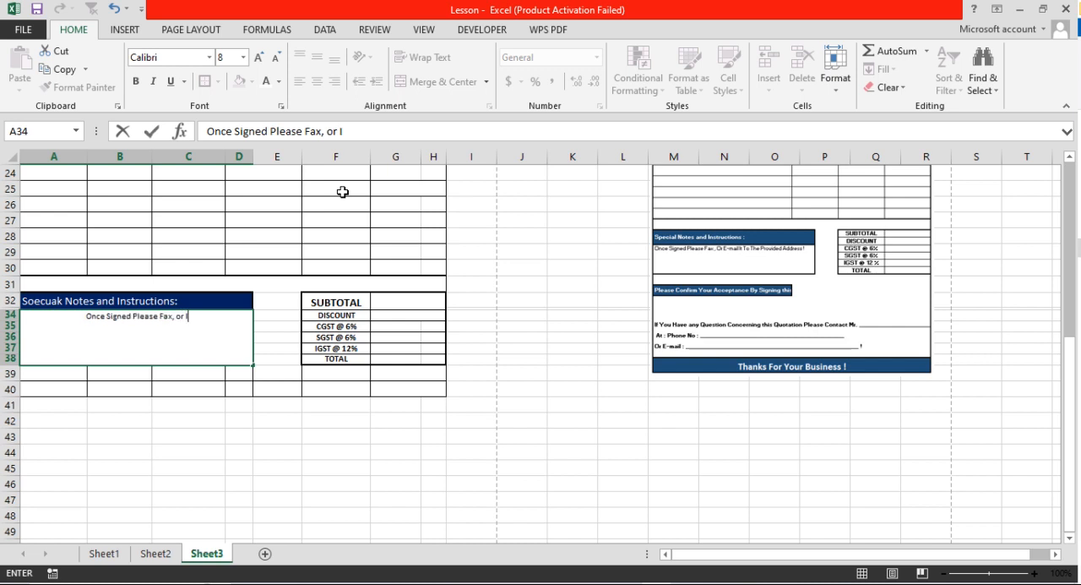
key("ctrl+Return")
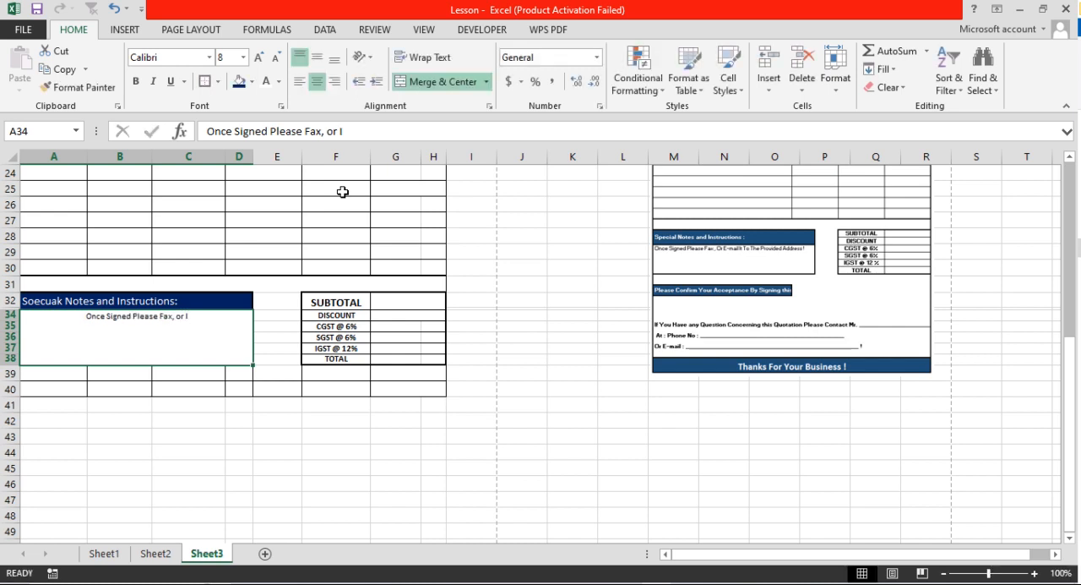
Replace the trailing "or I" in the A34 note with "Or E-mail To the Provided Address!"
double_click(207, 321)
left_click_drag(207, 321, 179, 319)
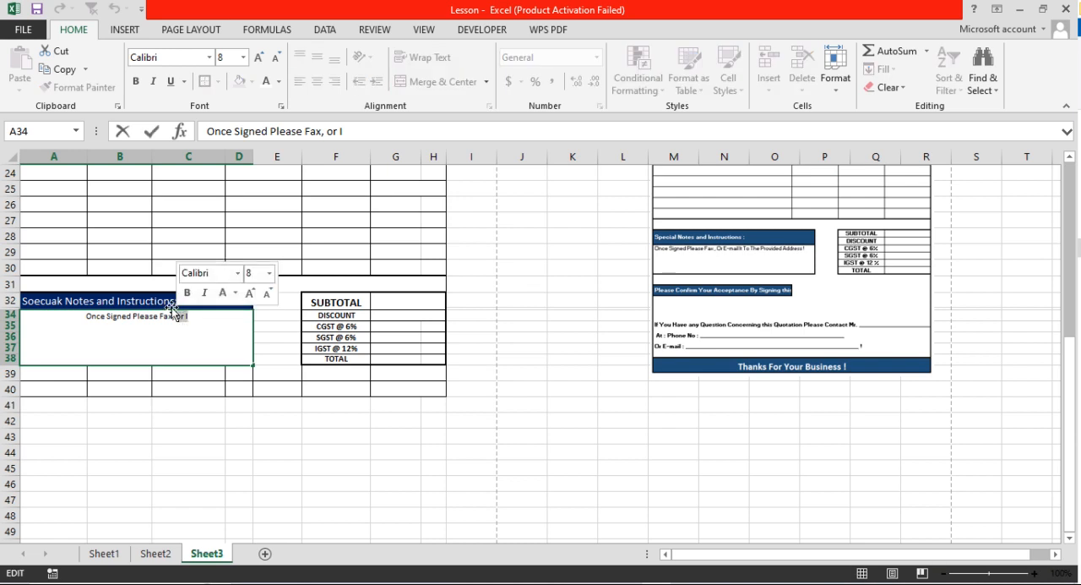
type("Or E-mail")
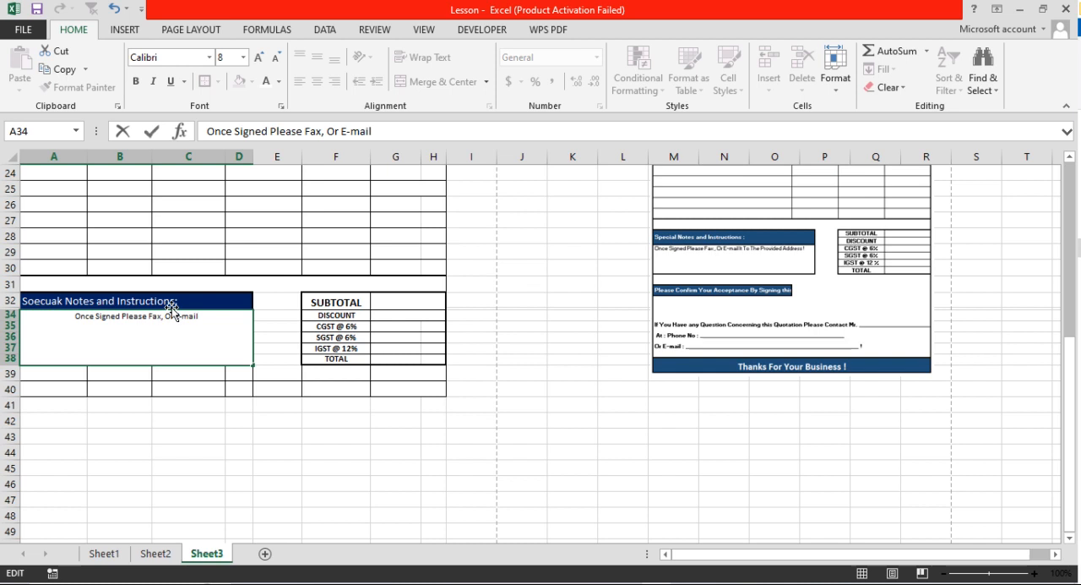
type(" To the Provided")
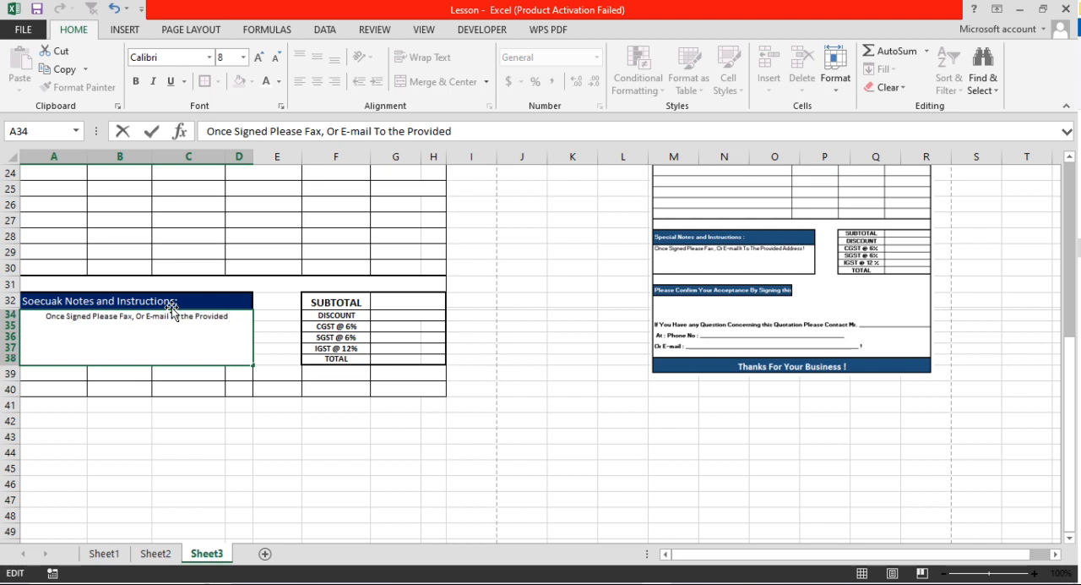
type(" Address")
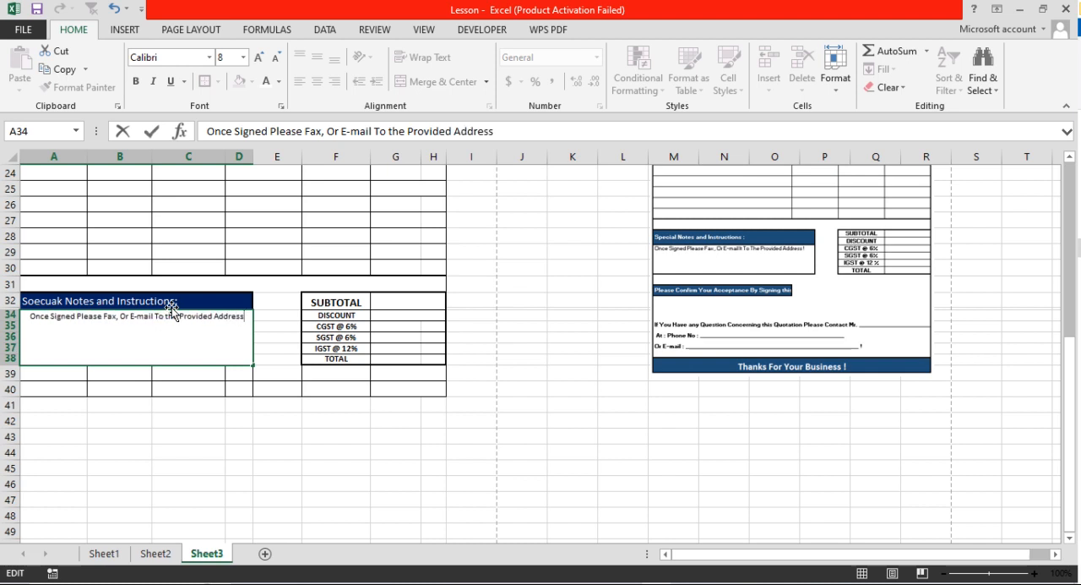
type("!")
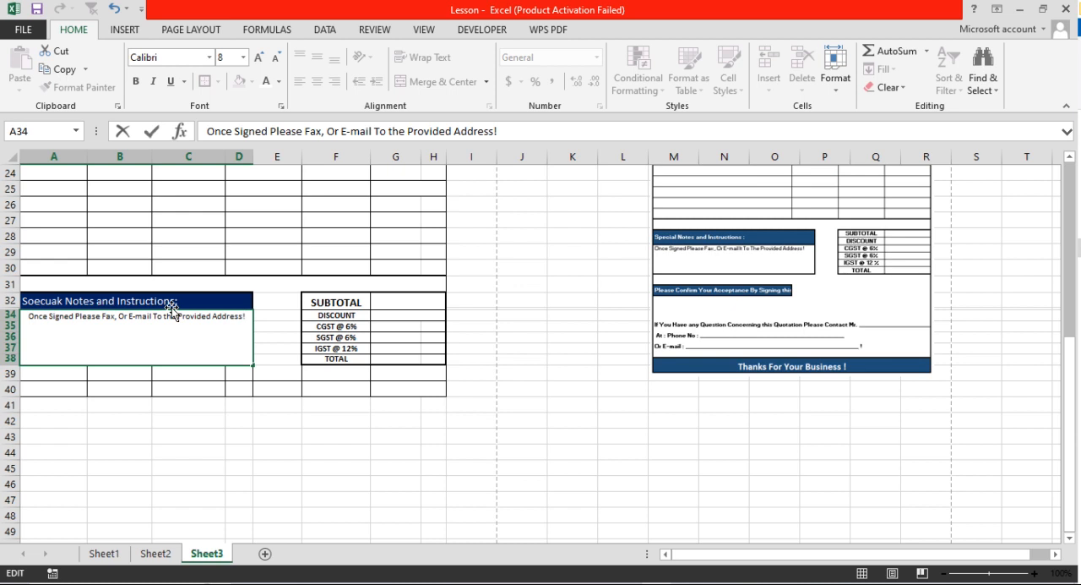
key("Return")
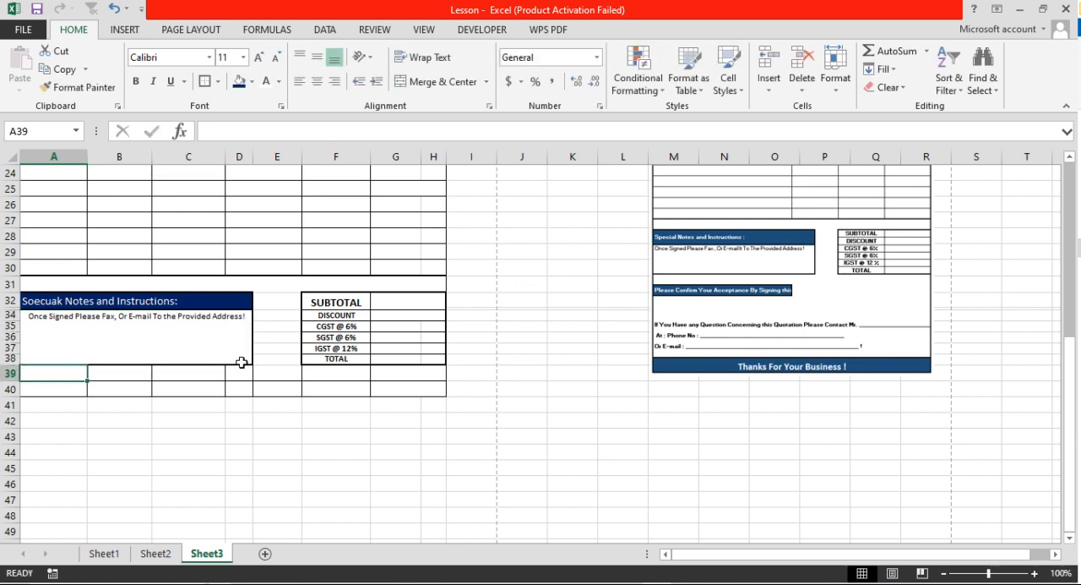
Left-align the note text in the merged cell A34
left_click(179, 304)
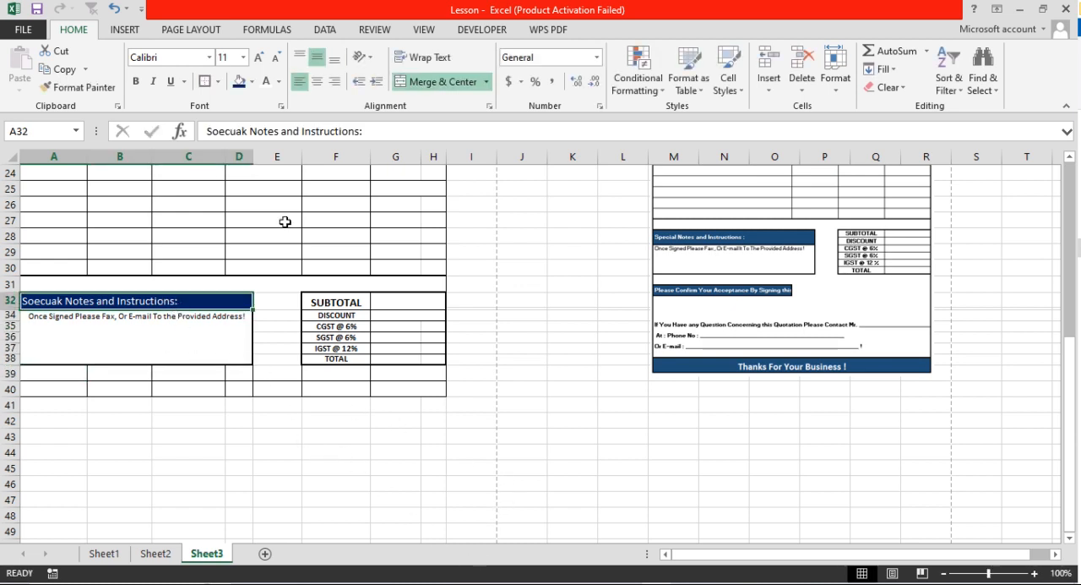
left_click(205, 321)
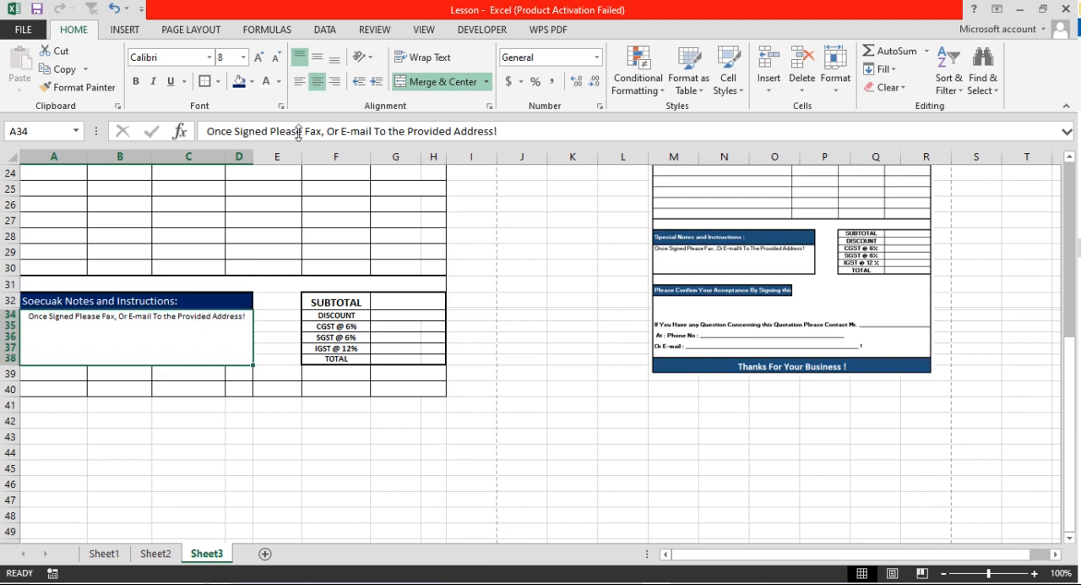
left_click(300, 82)
scroll(306, 342, "down", 1)
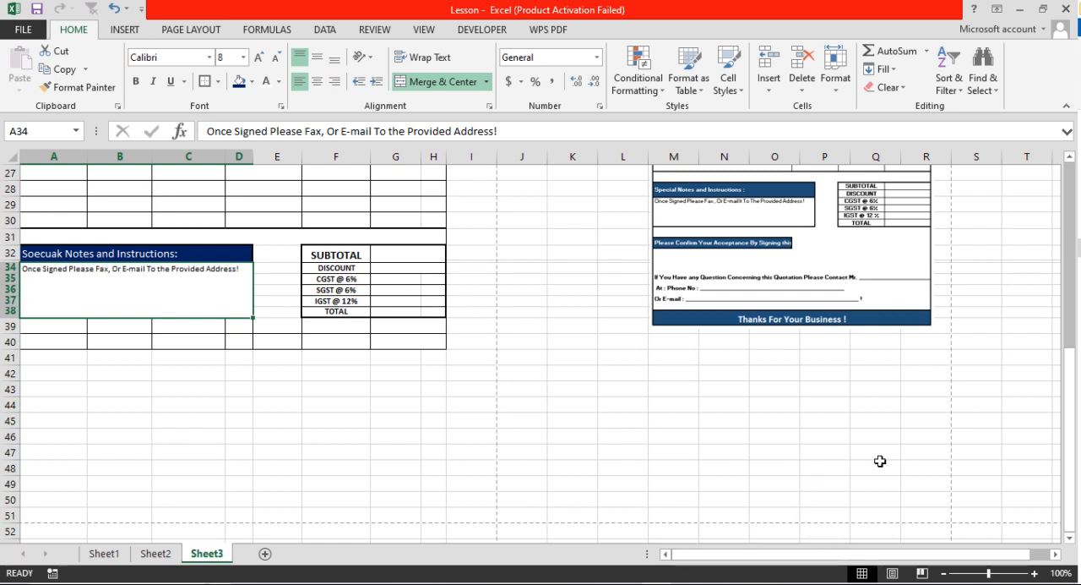
scroll(879, 462, "down", 1)
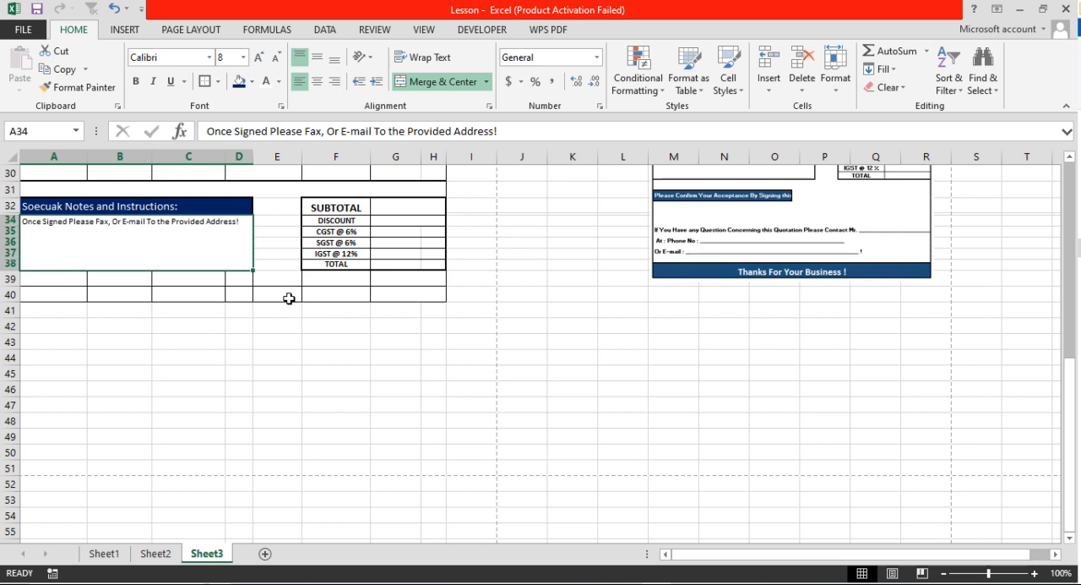
Insert five blank rows above row 40, below the notes and totals blocks
scroll(253, 306, "up", 1)
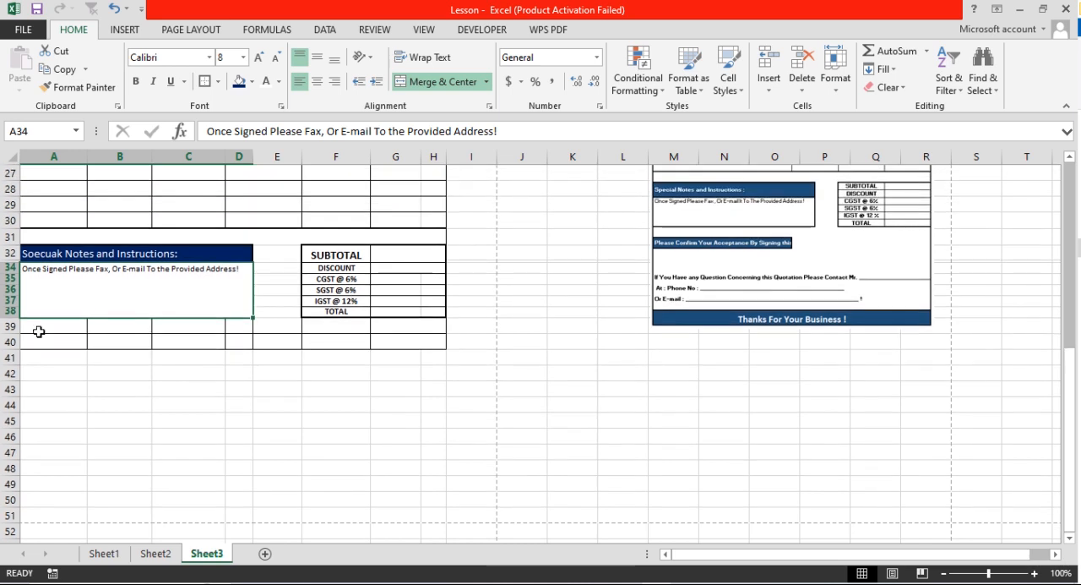
left_click_drag(34, 340, 228, 342)
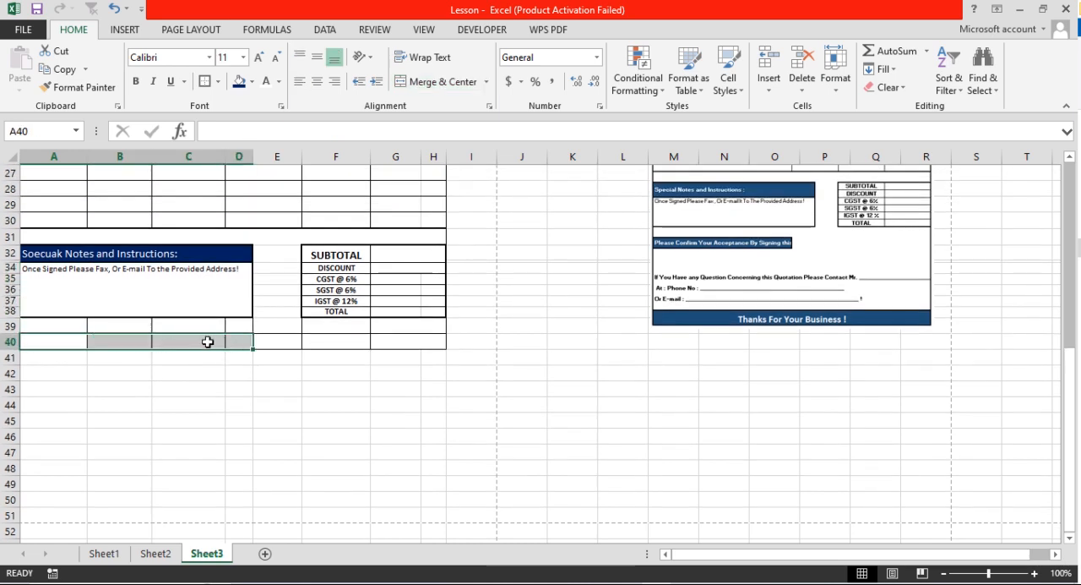
left_click_drag(10, 341, 12, 409)
right_click(18, 342)
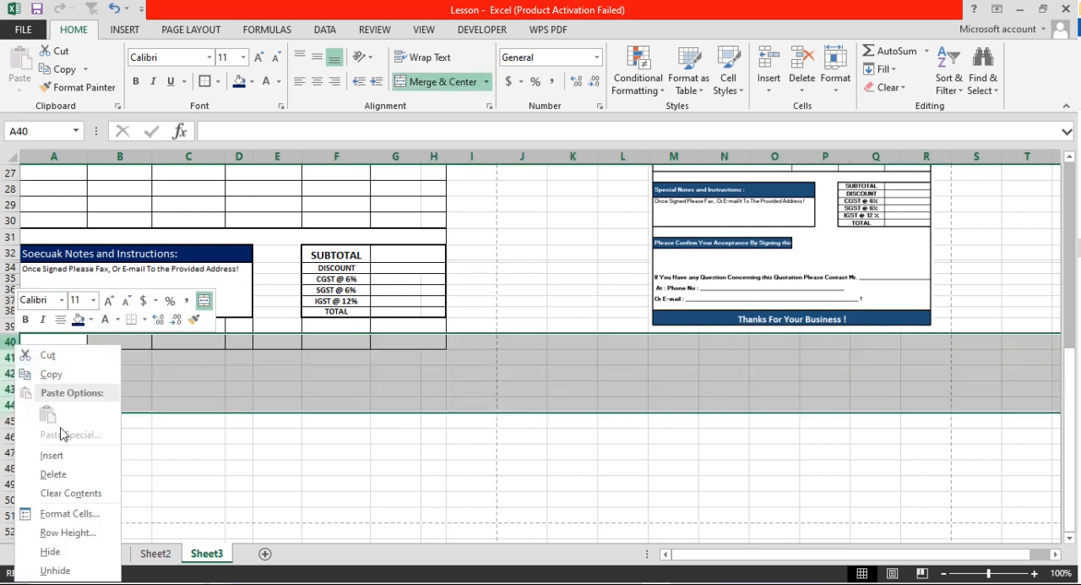
left_click(51, 455)
left_click(108, 372)
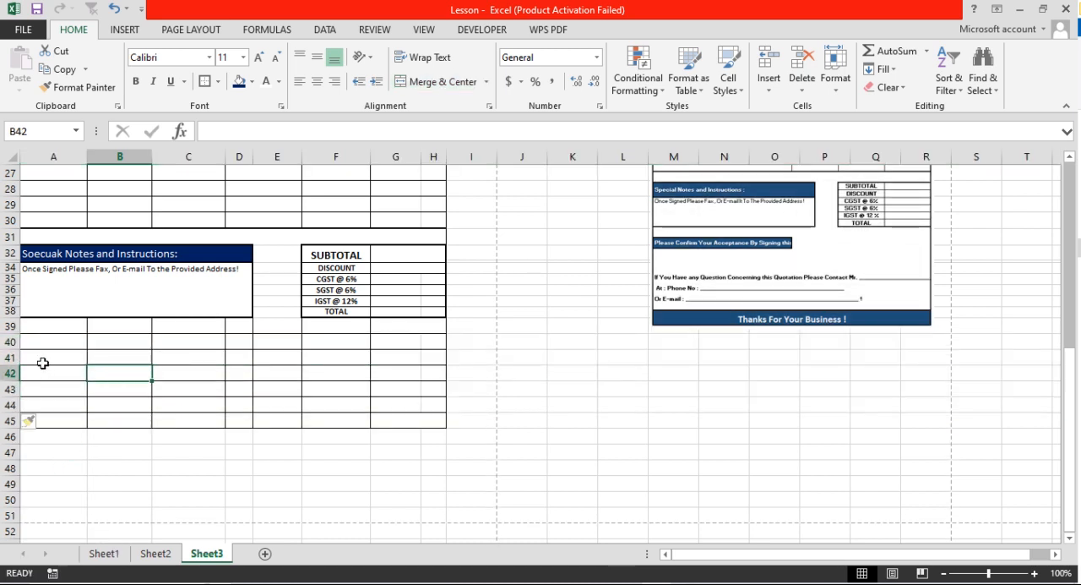
Merge and center cells A40:C40 and apply an outline border to the merged cell
left_click_drag(40, 345, 213, 341)
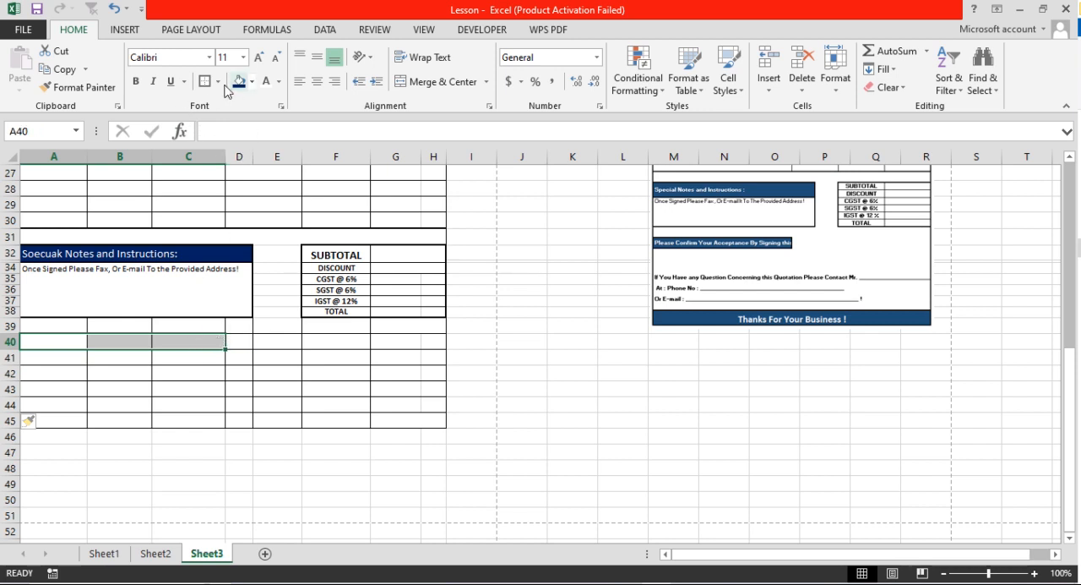
left_click(398, 83)
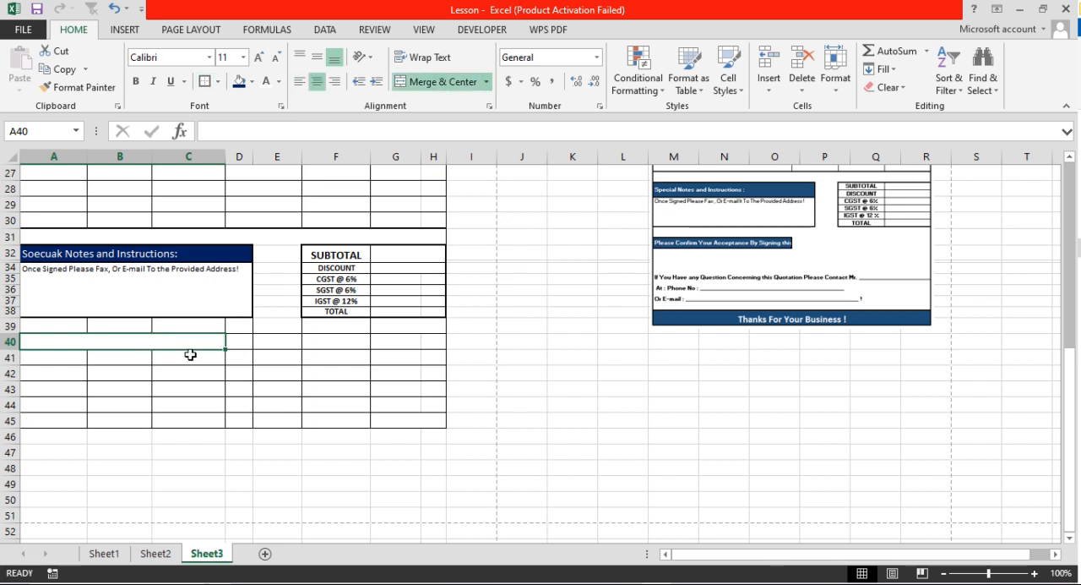
left_click(204, 82)
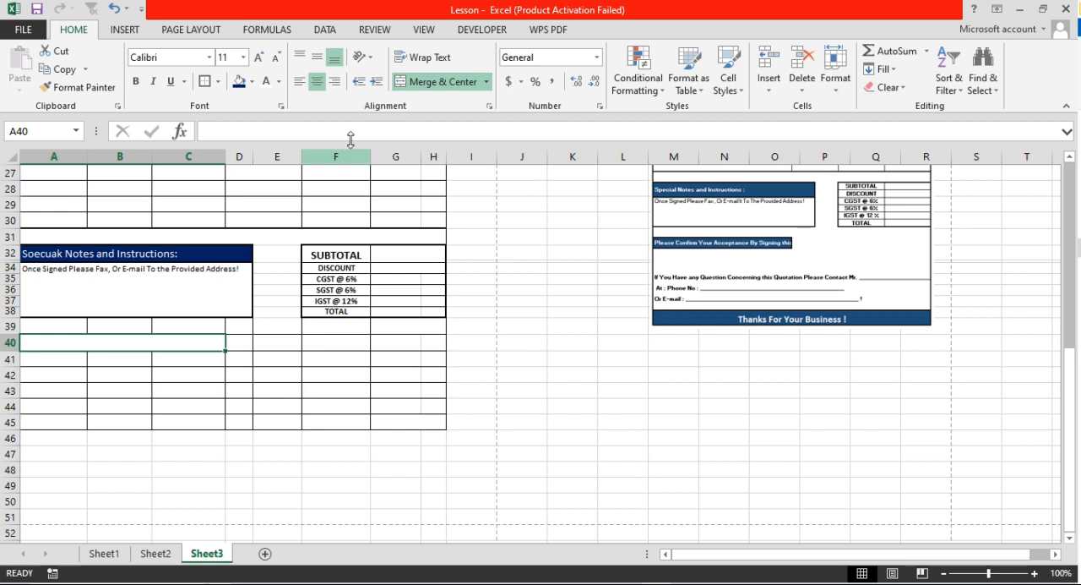
Fill the merged cell A40 with dark blue and set its font color to white
left_click(240, 82)
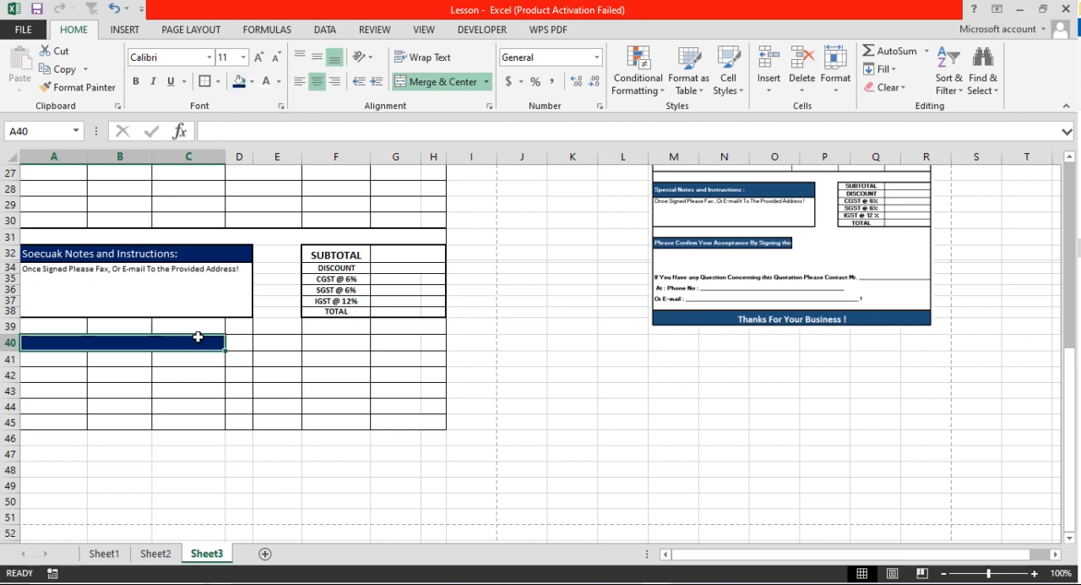
left_click(278, 82)
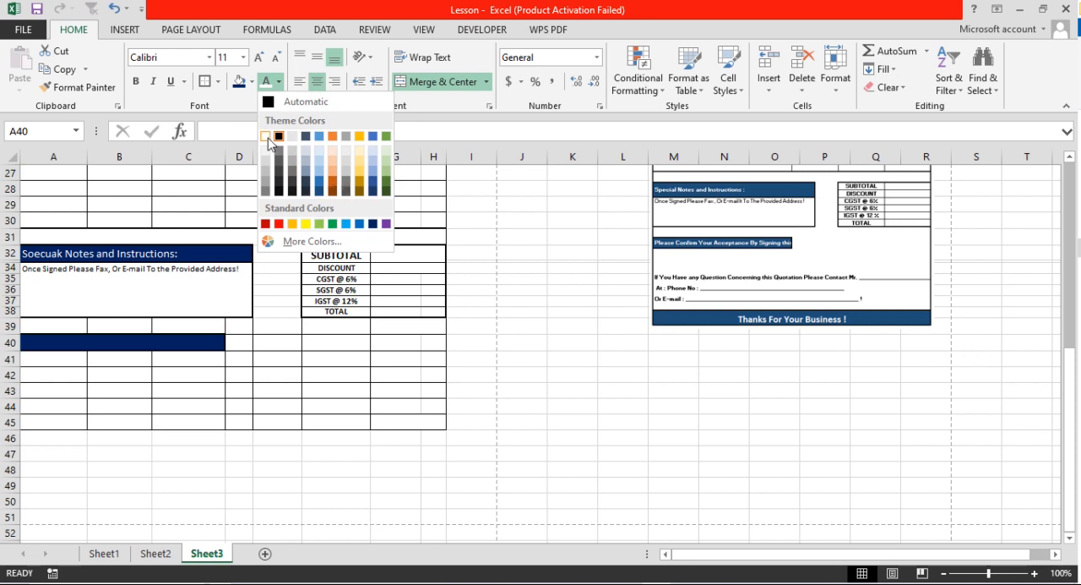
left_click(266, 136)
Enter "Please Confirm" as the start of the acceptance heading in the merged cell A40
type("Please ")
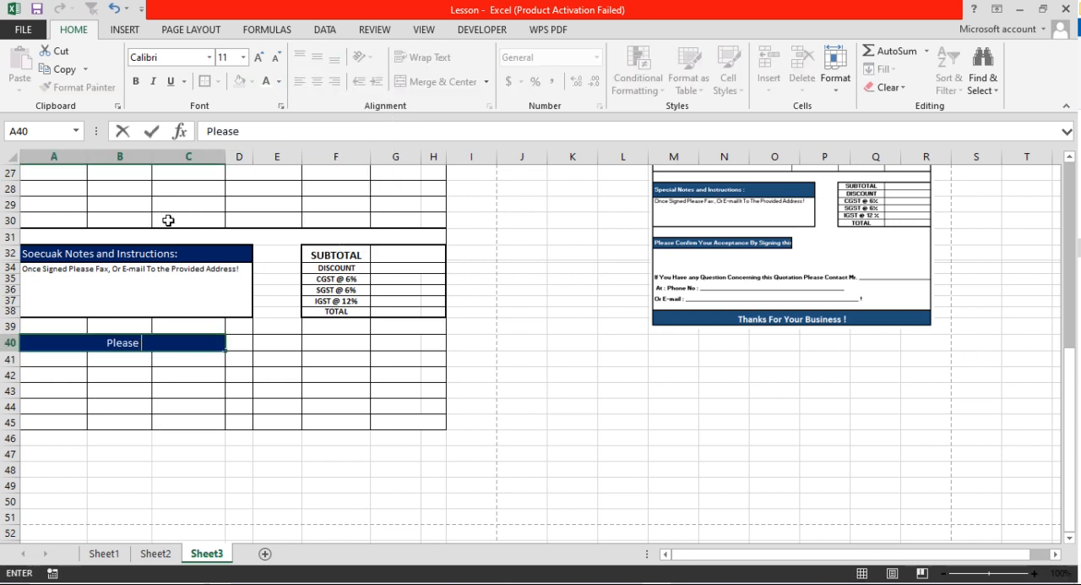
type("Confirm")
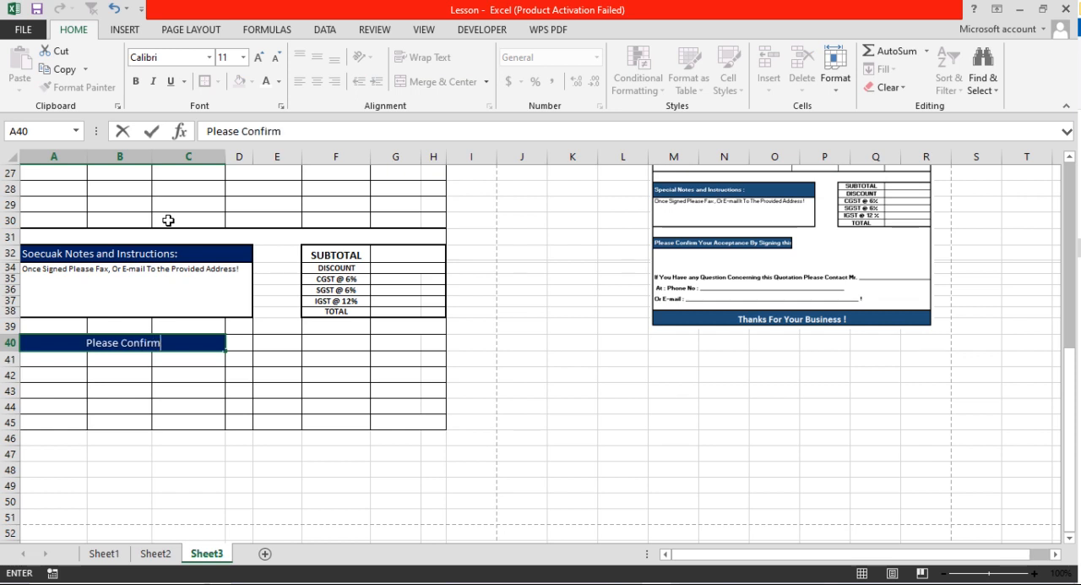